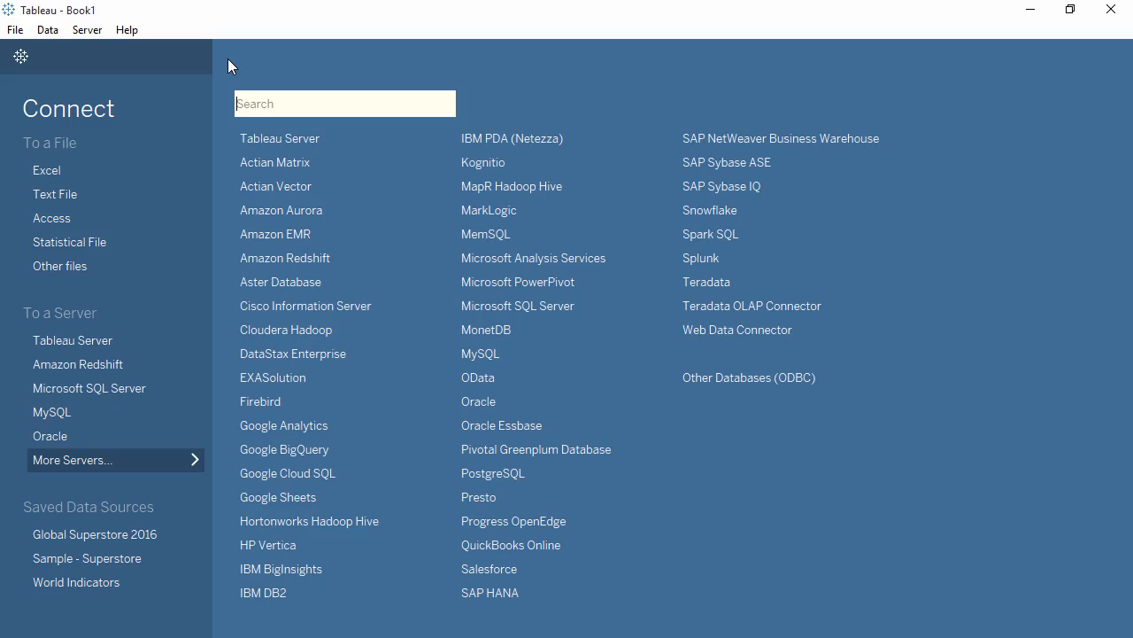
Step: Open the local cube file SuperCube.cub as the data source
left_click(100, 267)
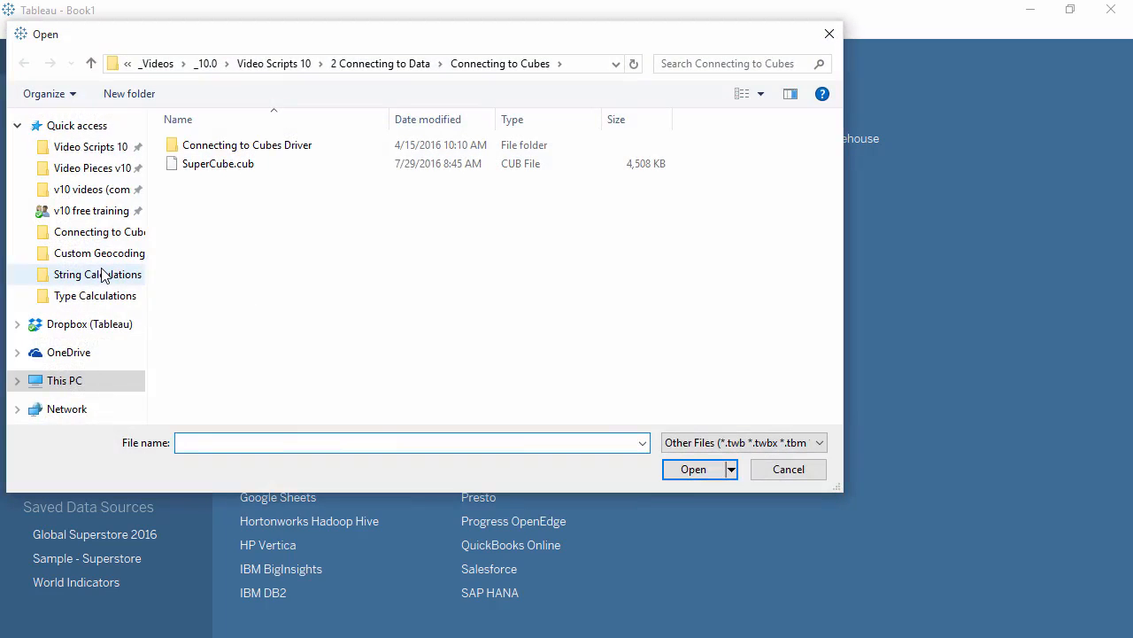
left_click(218, 174)
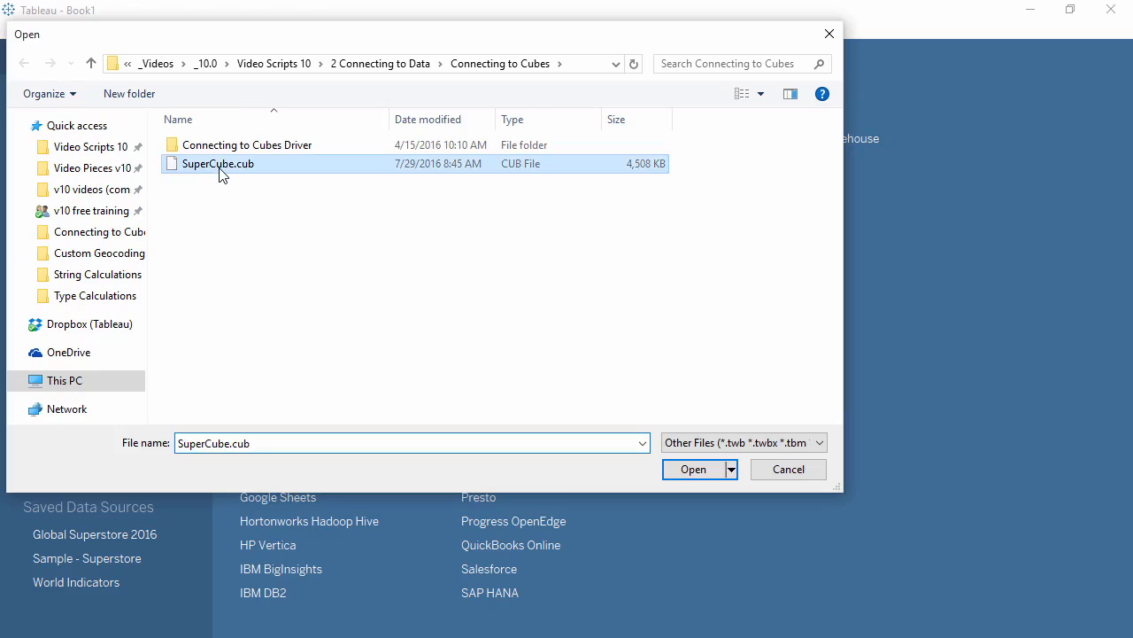
double_click(219, 174)
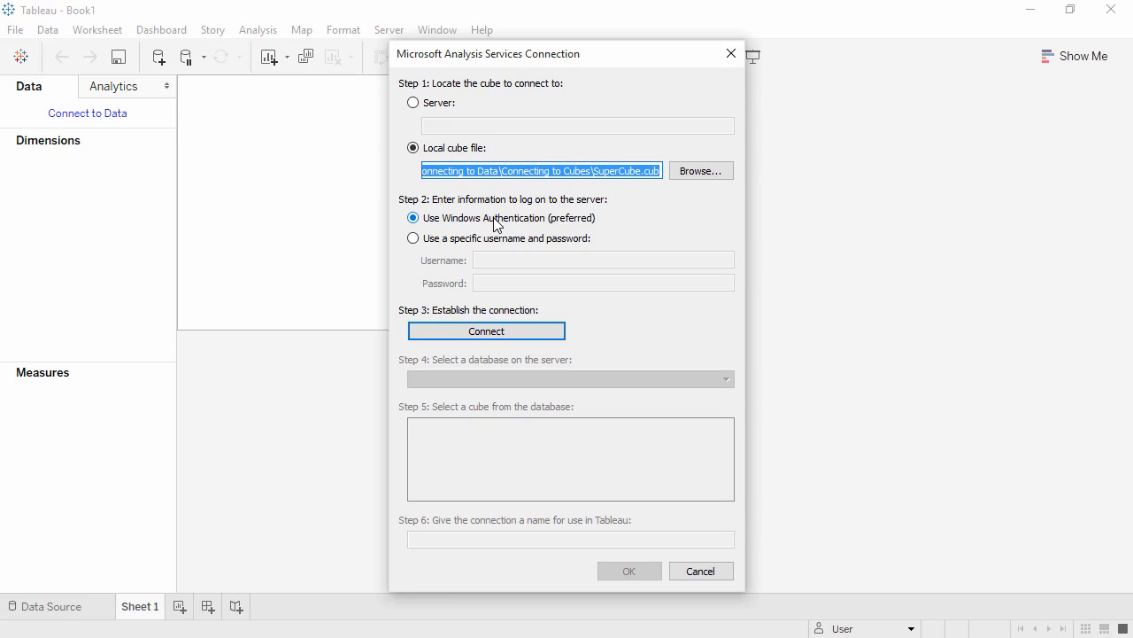
Step: Connect to the cube file with Windows Authentication, choose the SuperCube database and cube, and name the connection SuperCube
left_click(492, 341)
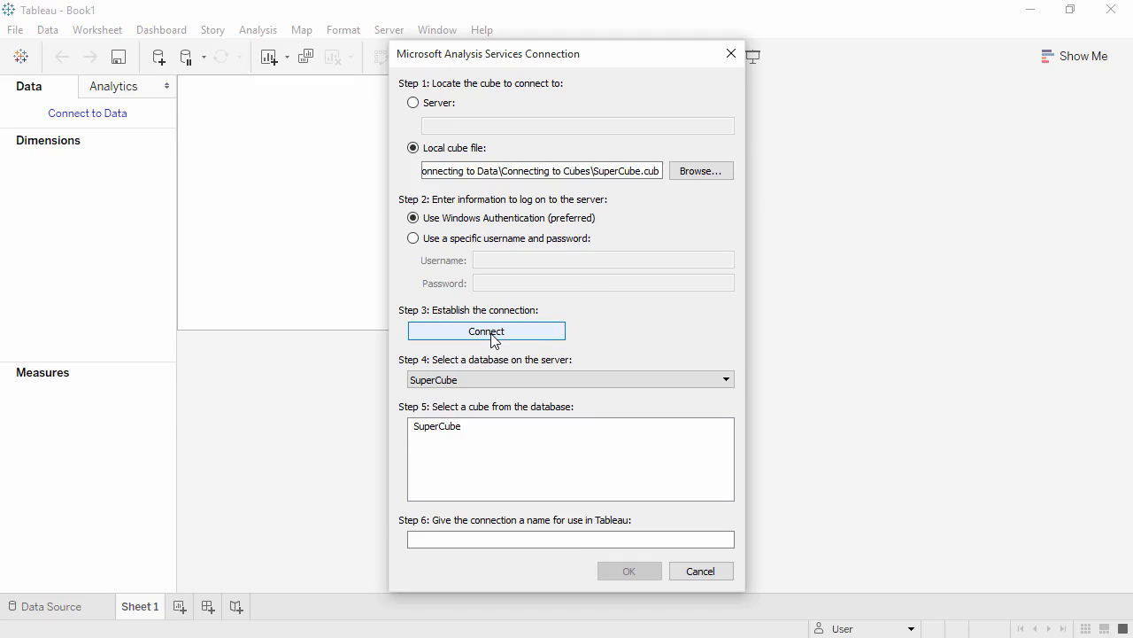
left_click(490, 379)
left_click(489, 395)
left_click(488, 426)
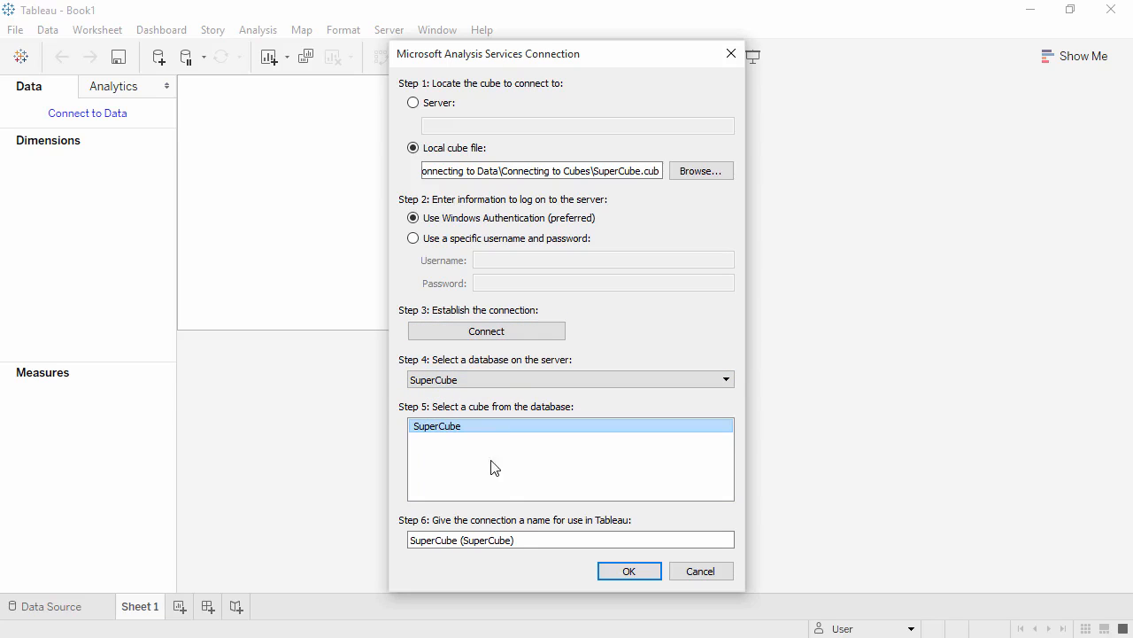
left_click_drag(523, 540, 460, 543)
key("BackSpace")
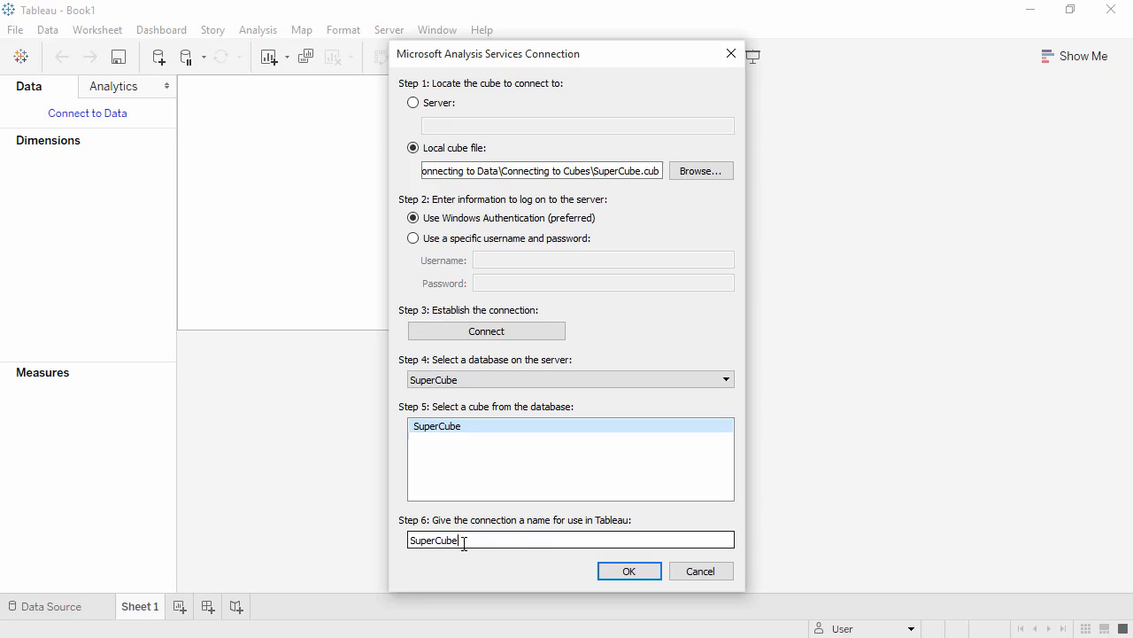
left_click(607, 570)
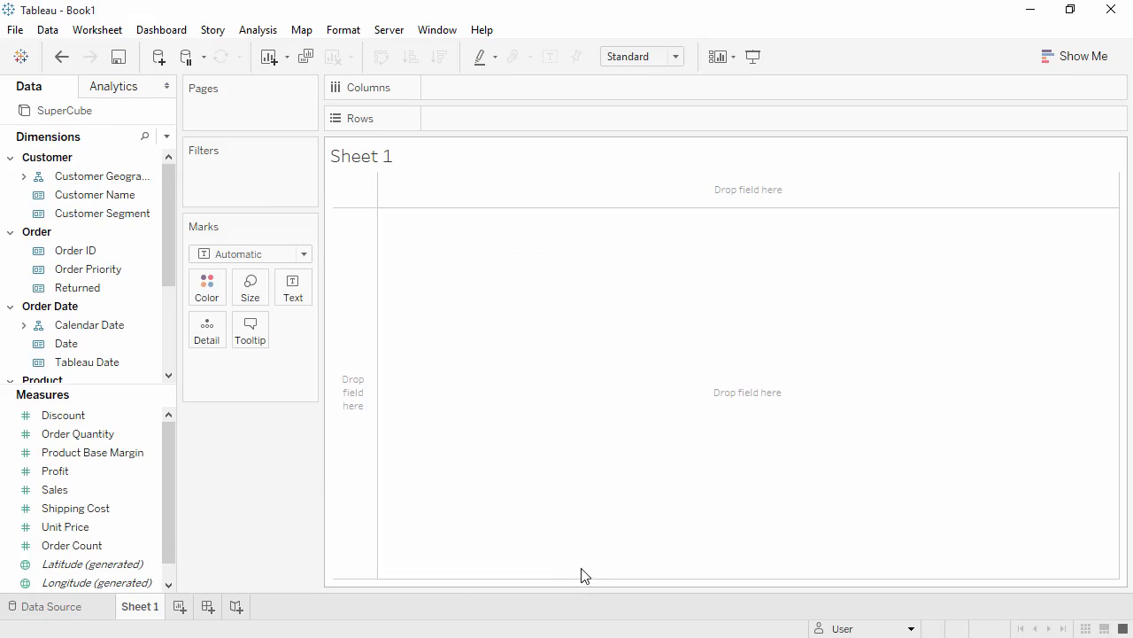
Step: Examine the data type options of the Profit field on the data source page and return to Sheet 1
left_click(98, 609)
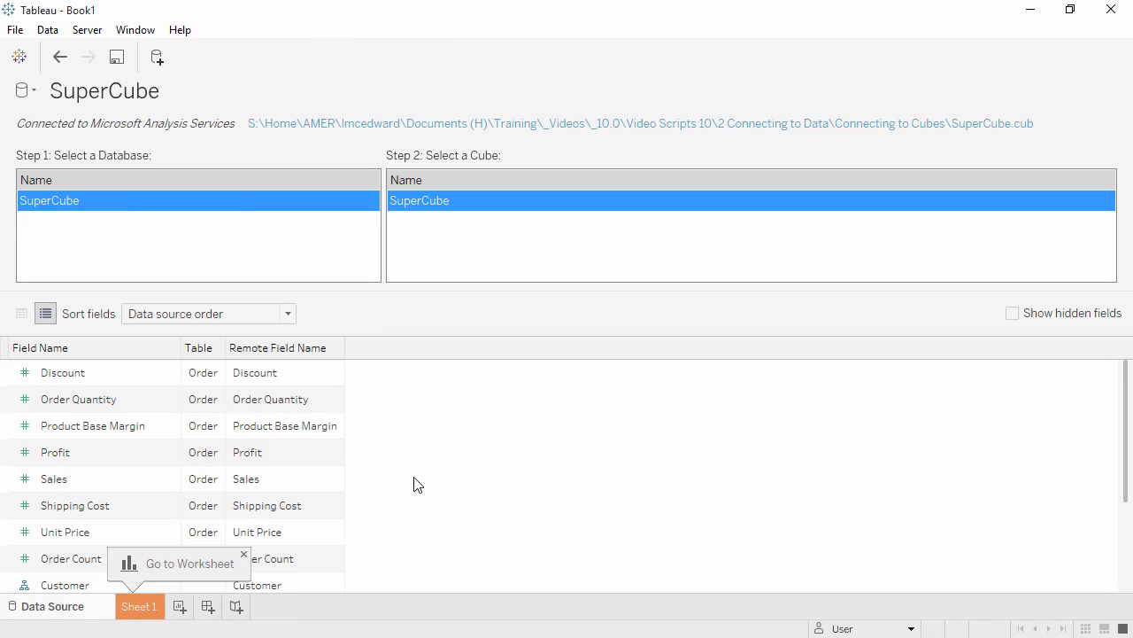
double_click(124, 462)
left_click(24, 453)
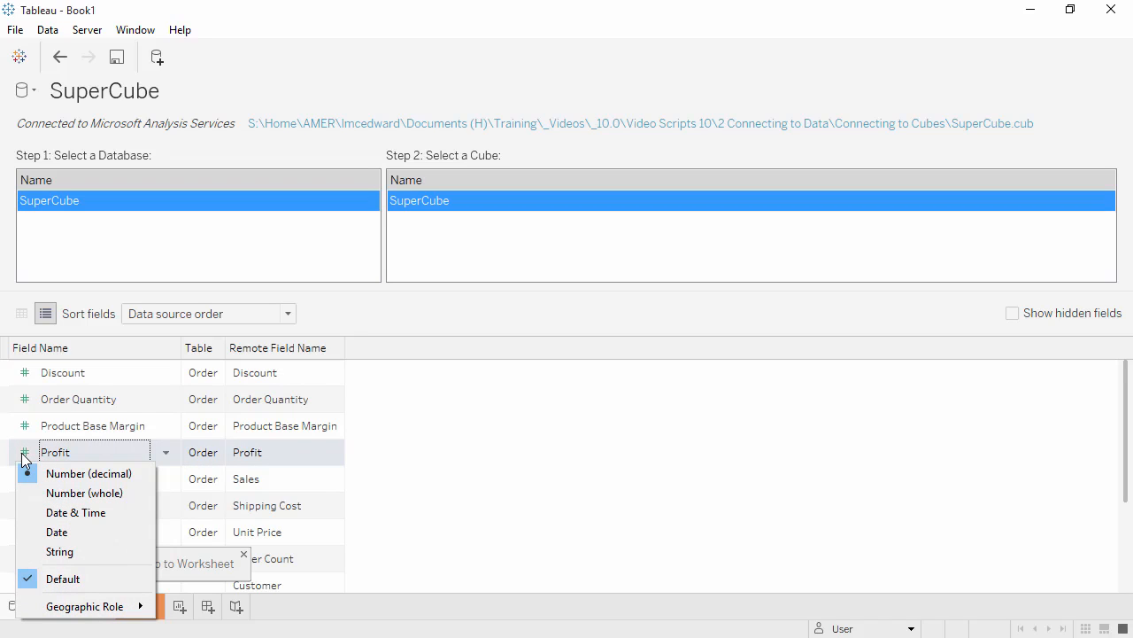
left_click(387, 464)
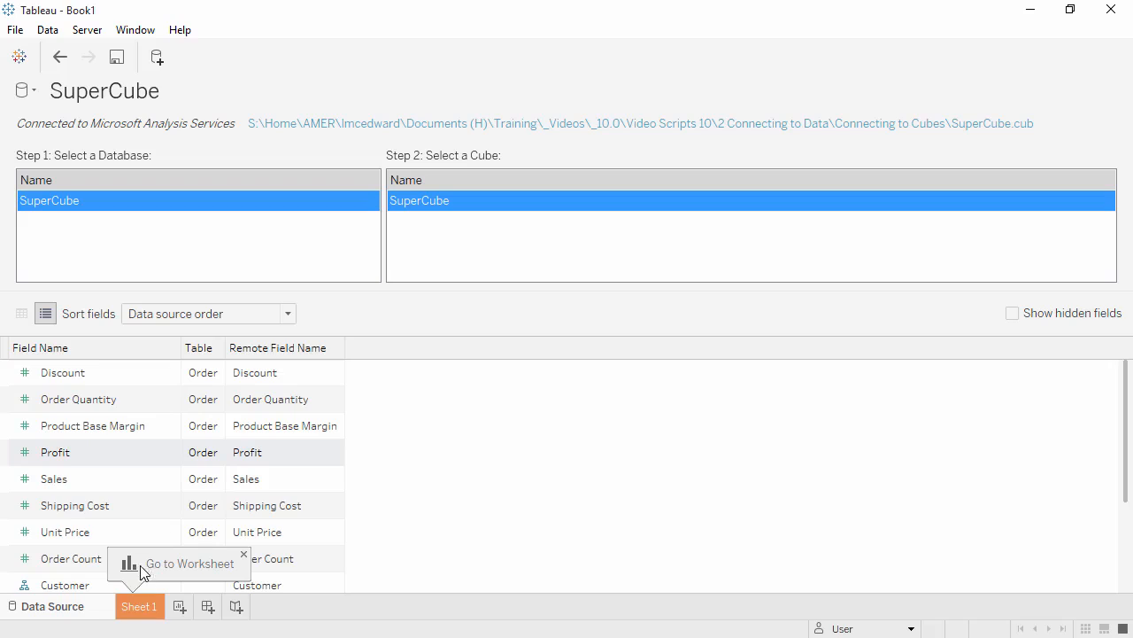
left_click(144, 609)
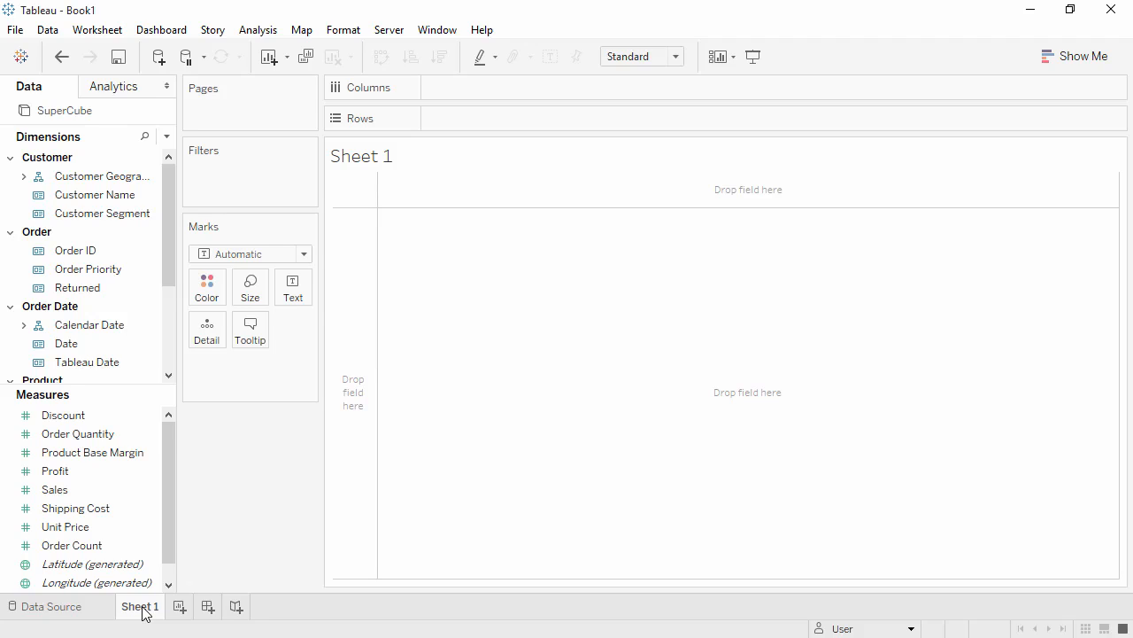
Step: Place Sales on Rows and review the quick table calculations available for it
left_click_drag(95, 490, 509, 111)
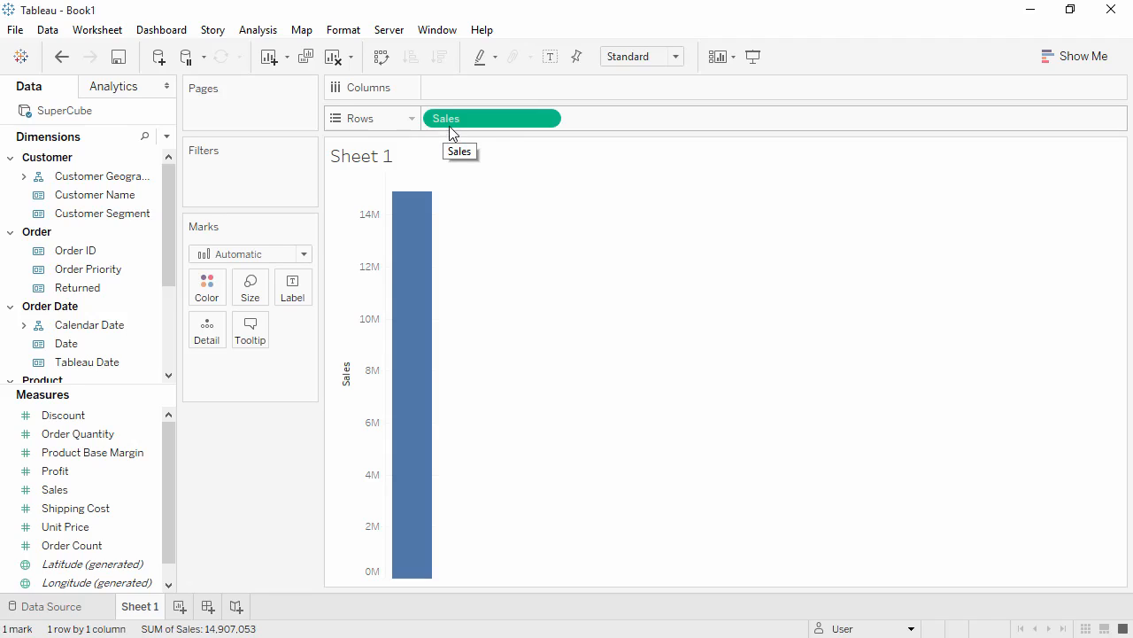
right_click(479, 120)
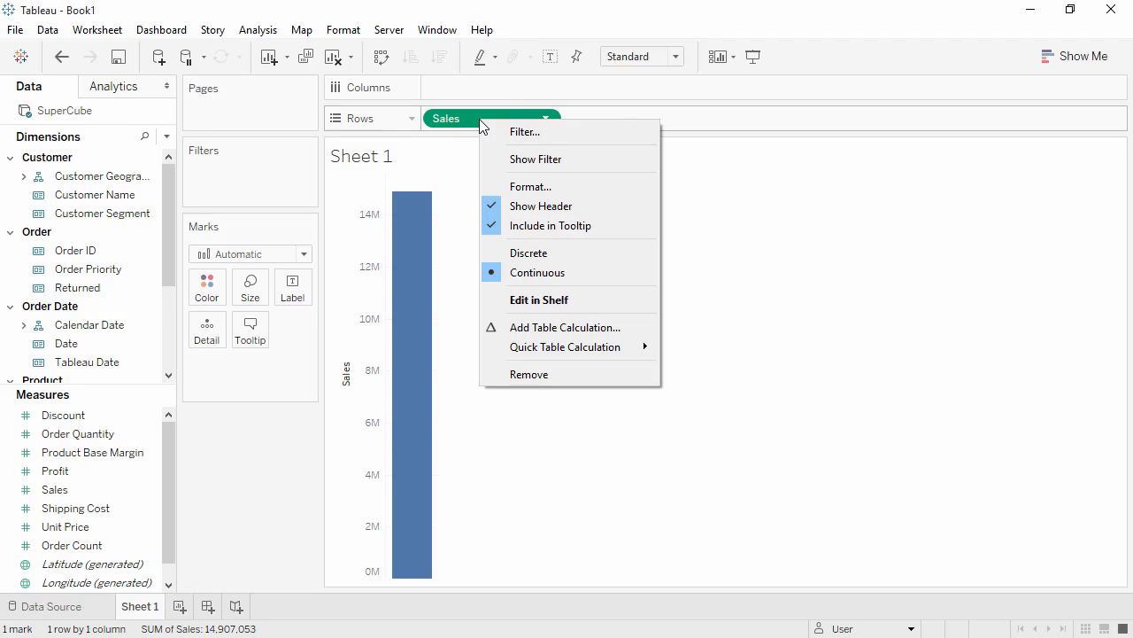
mouse_move(557, 350)
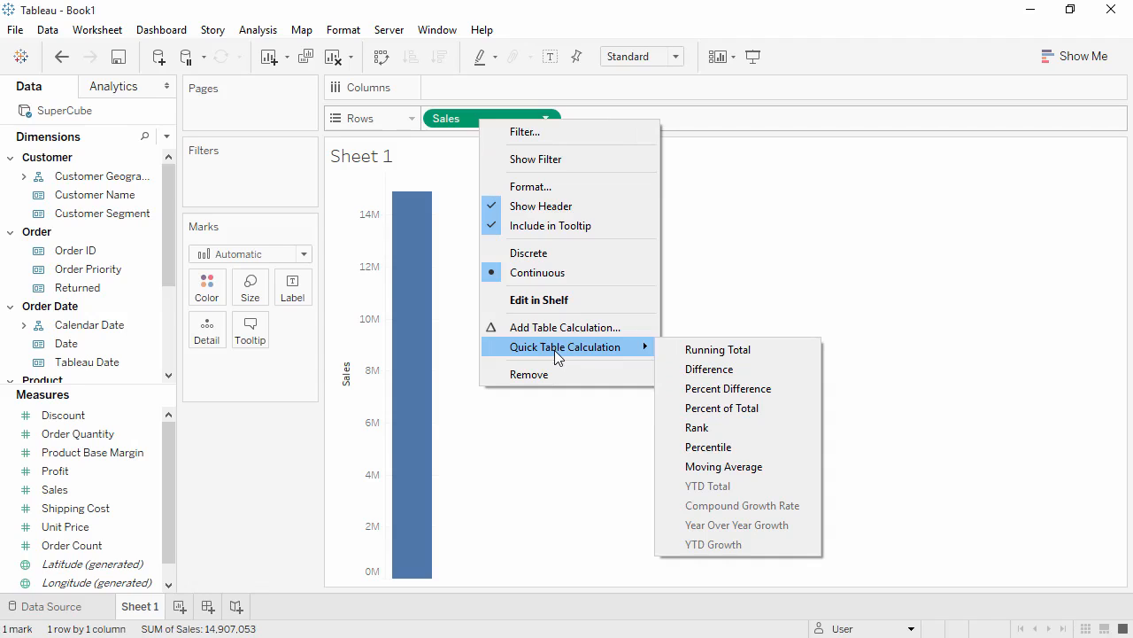
left_click(266, 450)
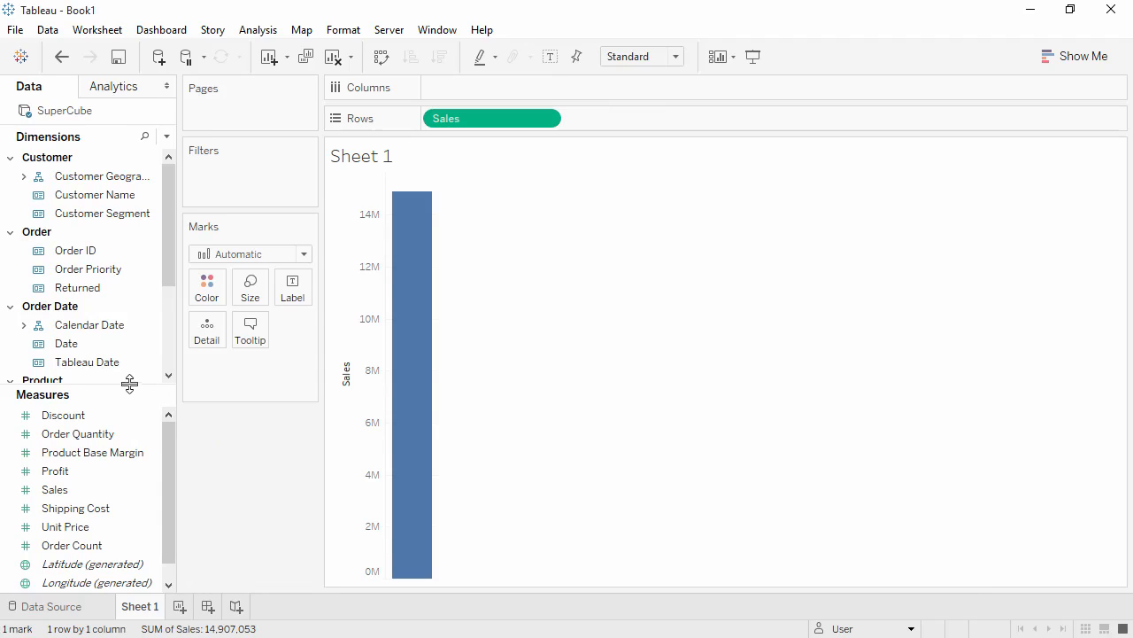
Step: Make room for the dimensions list, expand the Customer Geography hierarchy and place Region on Columns
left_click_drag(129, 381, 115, 534)
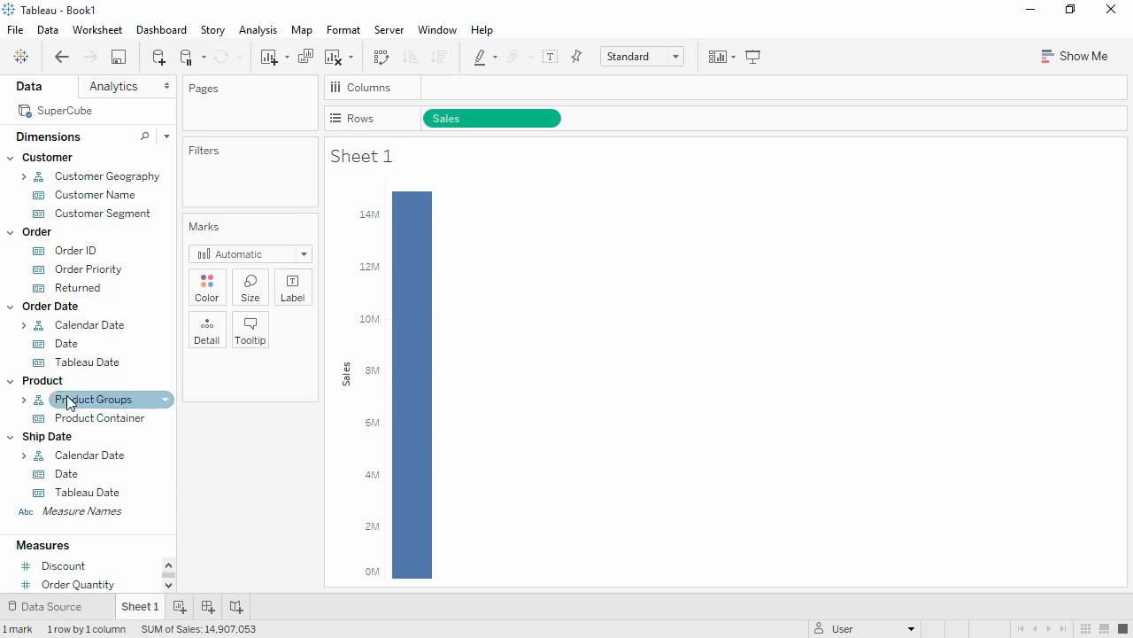
left_click(10, 232)
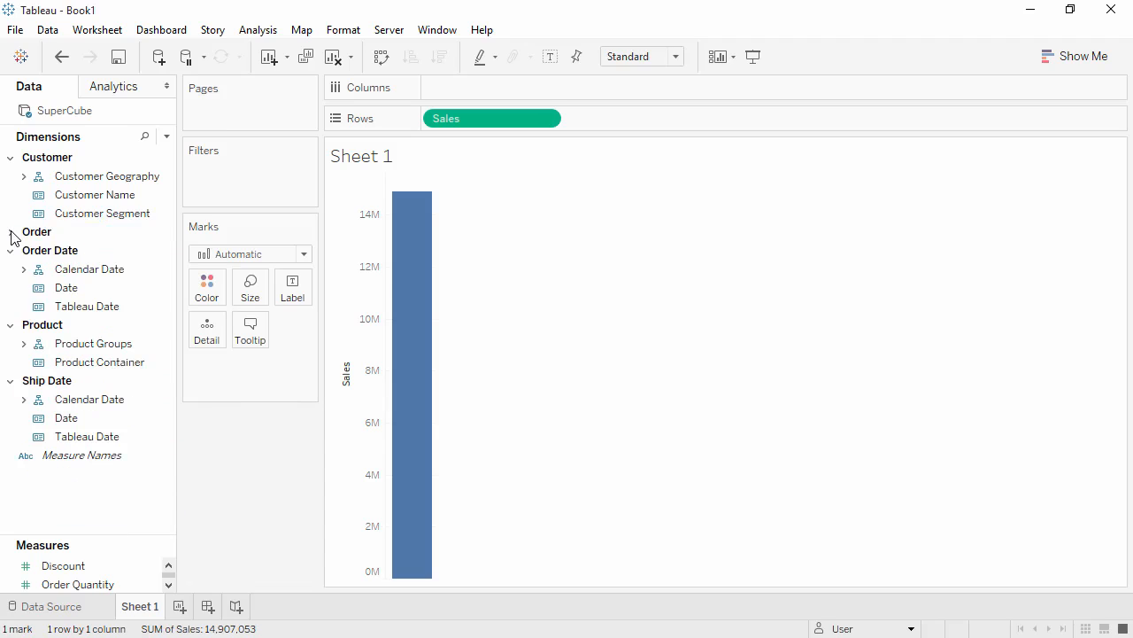
left_click(24, 176)
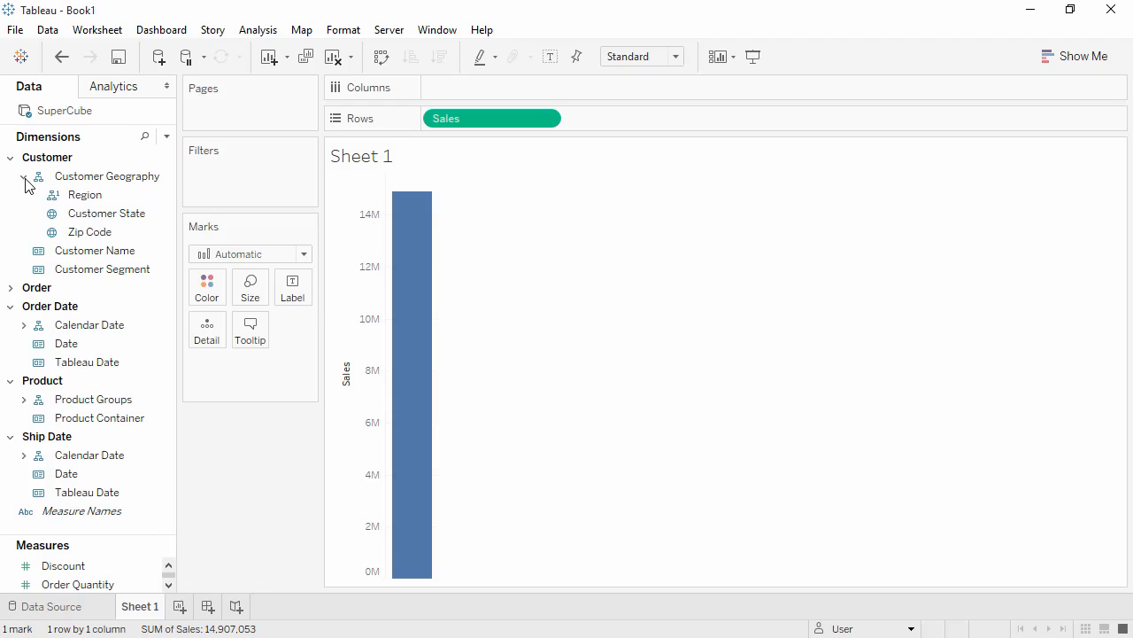
left_click_drag(86, 198, 450, 91)
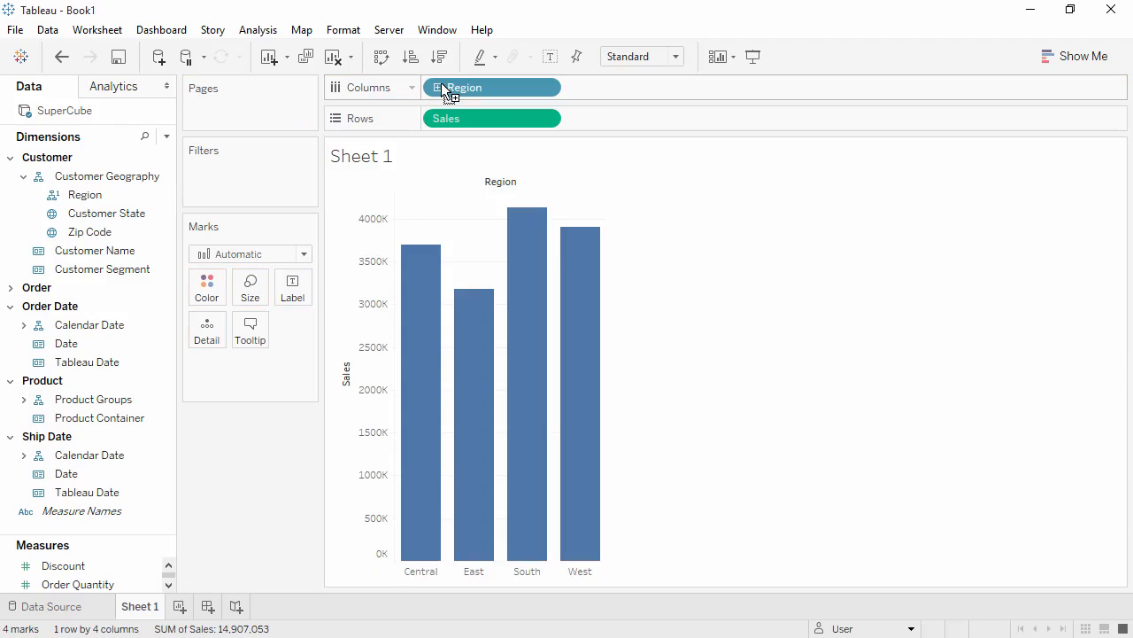
Step: Show a filter for Region and collapse the Central and East branches in its hierarchical list
right_click(458, 91)
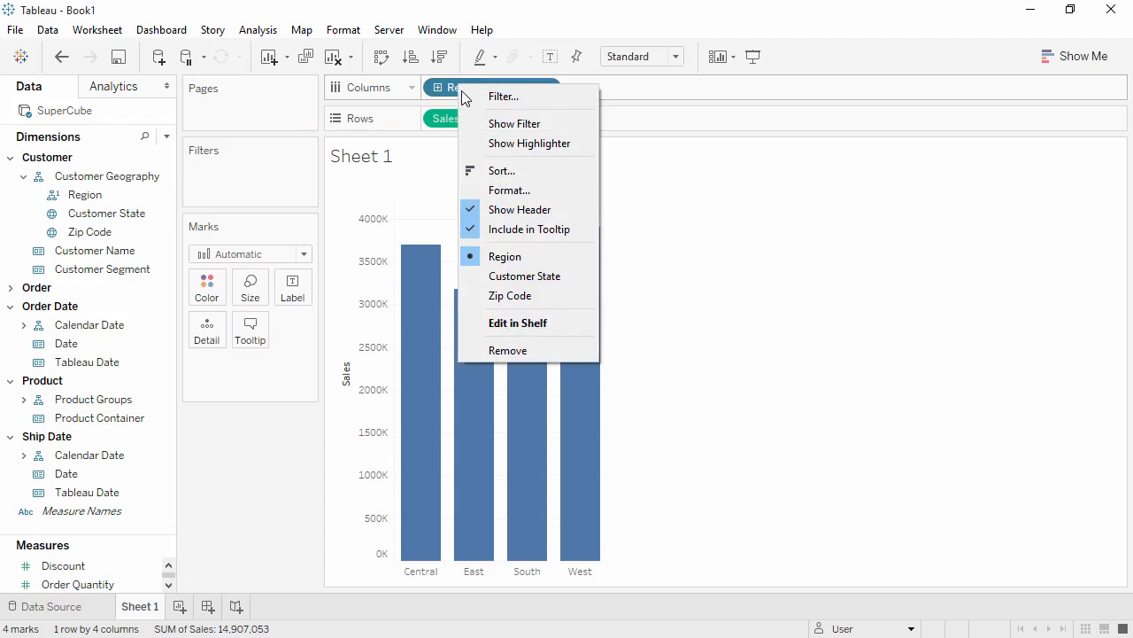
left_click(486, 121)
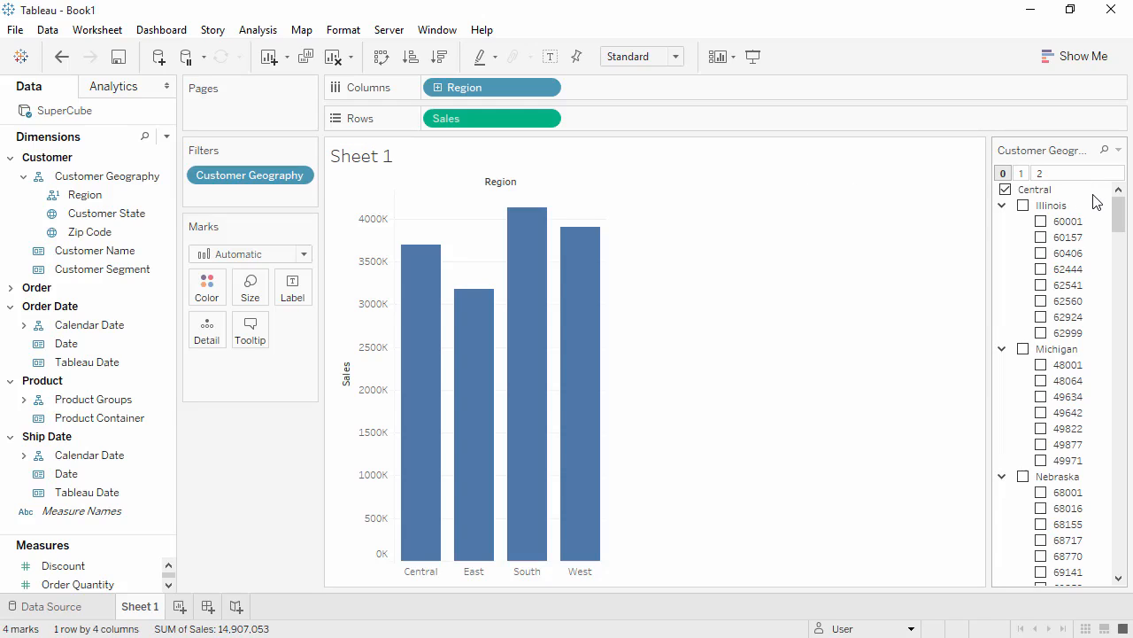
left_click(1040, 193)
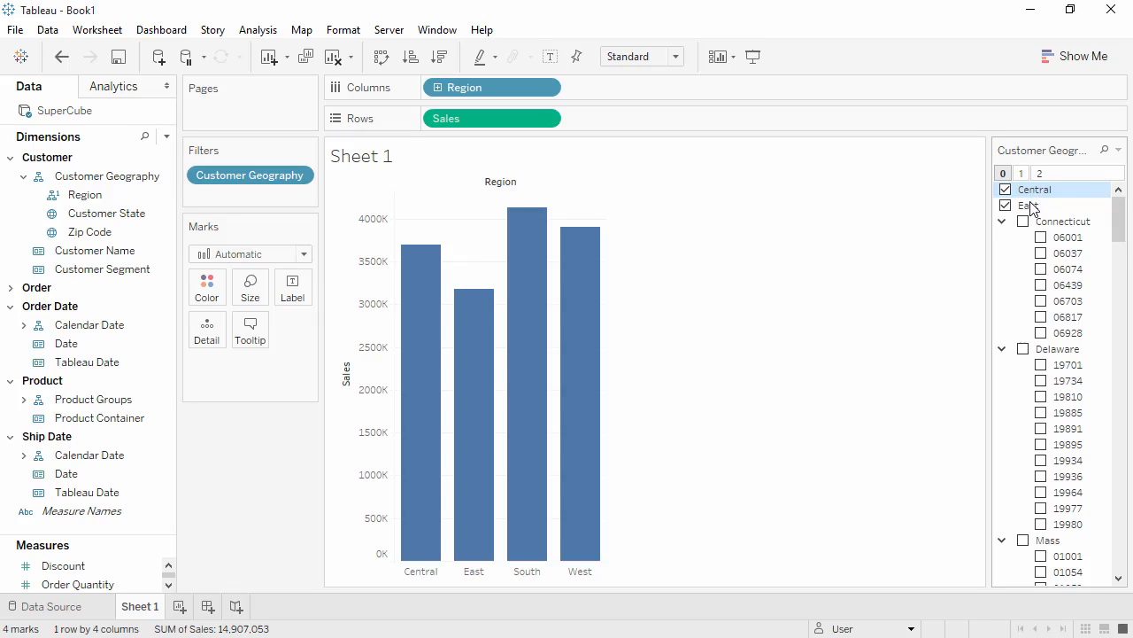
left_click(1030, 207)
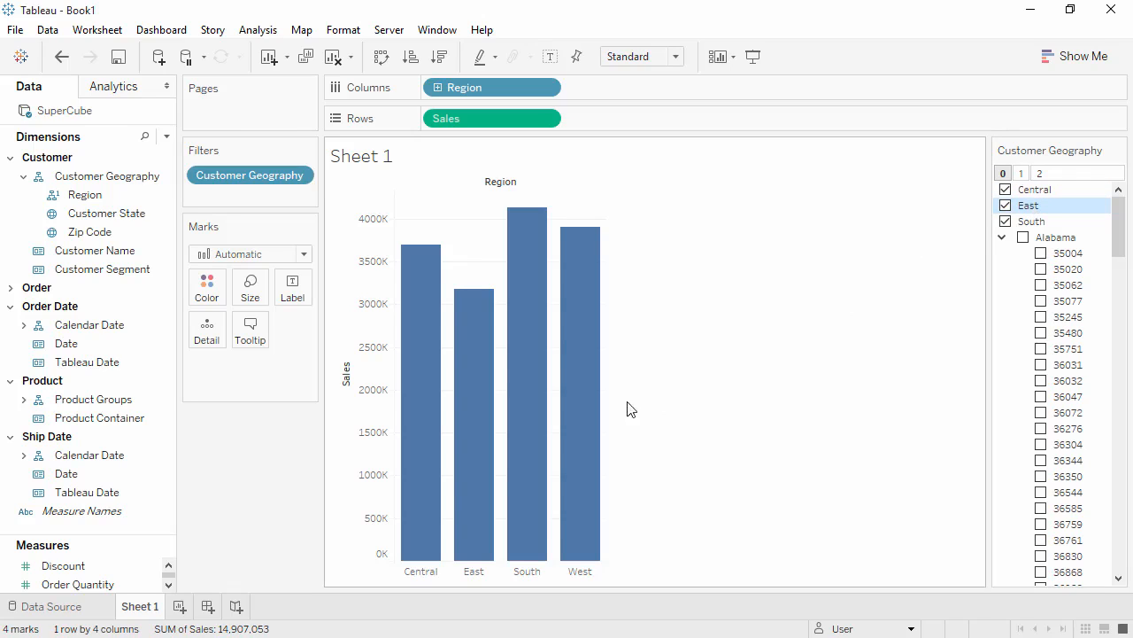
Step: Add a new worksheet, enlarge the measures list and place Sales on Rows
left_click(179, 606)
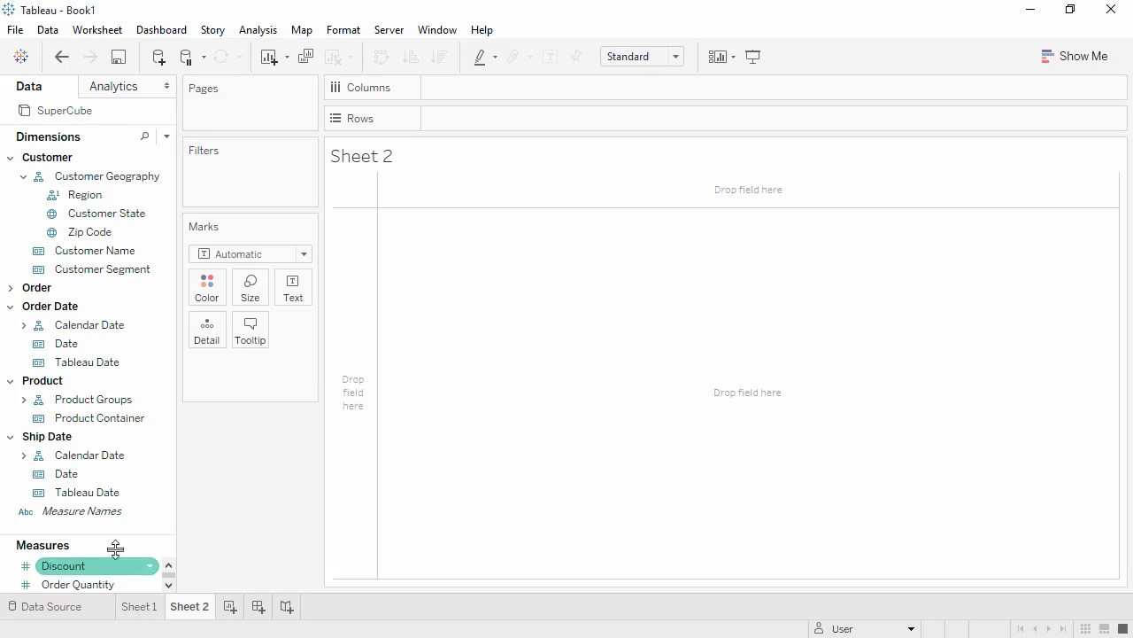
left_click_drag(112, 534, 106, 472)
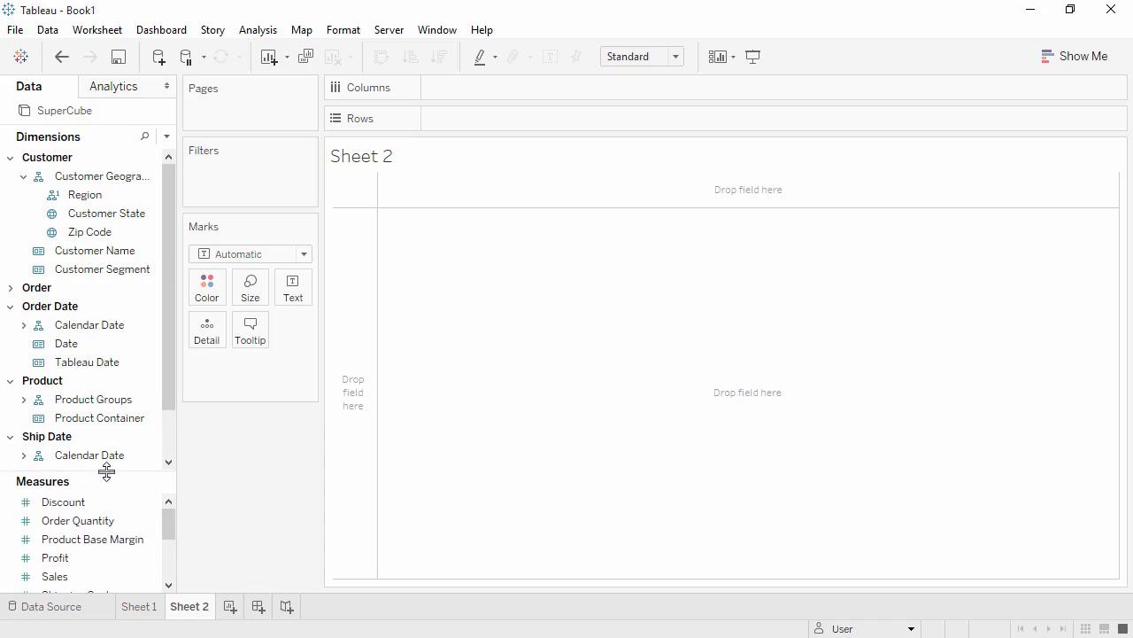
double_click(97, 576)
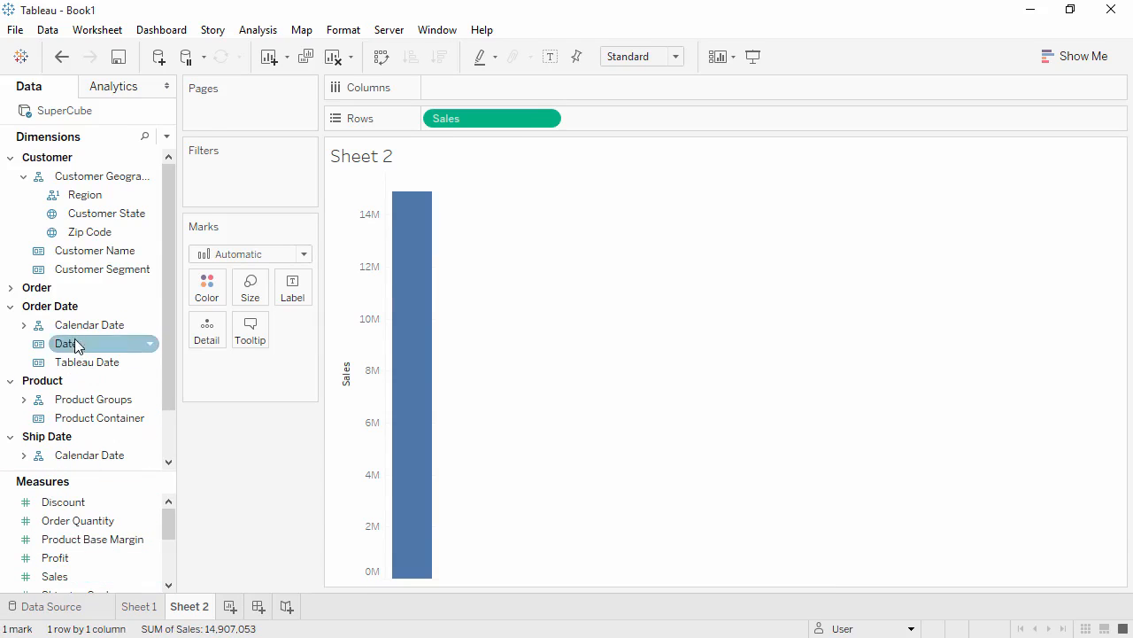
Step: Place the Order Date Calendar Date hierarchy on Columns, drill down to Quarter Name and remove Year Name
left_click_drag(75, 336, 477, 92)
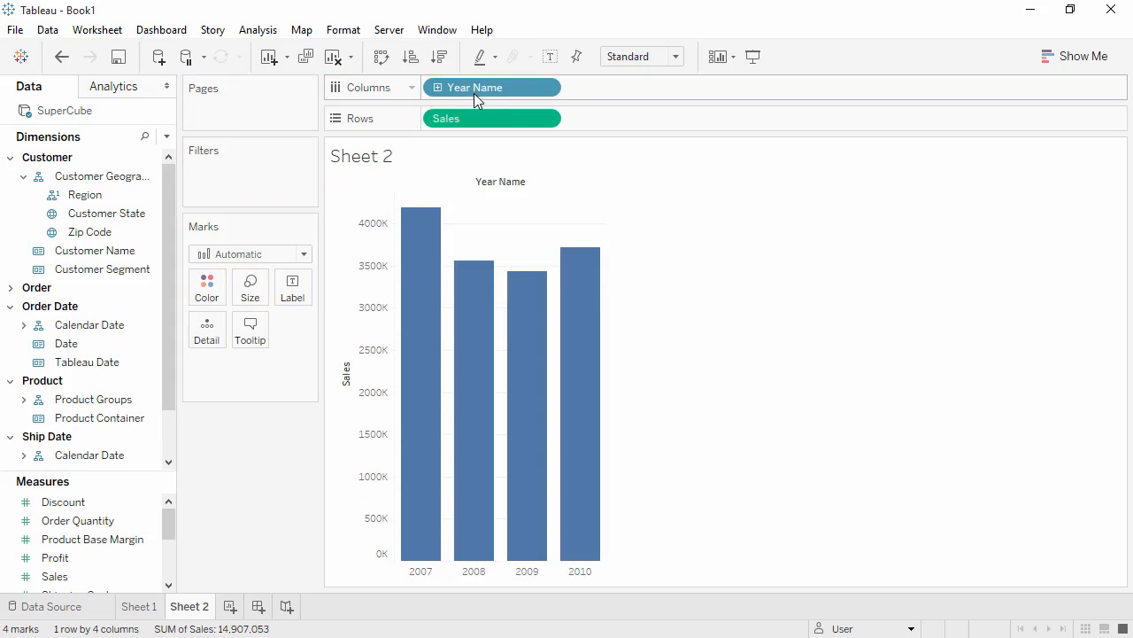
left_click(438, 89)
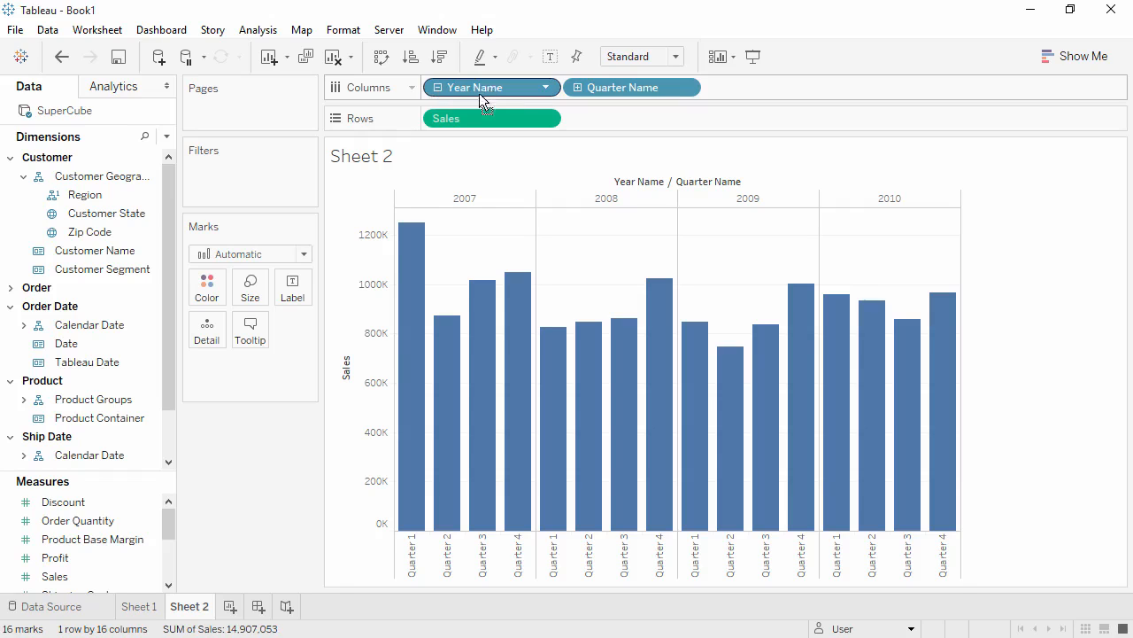
left_click_drag(484, 100, 284, 456)
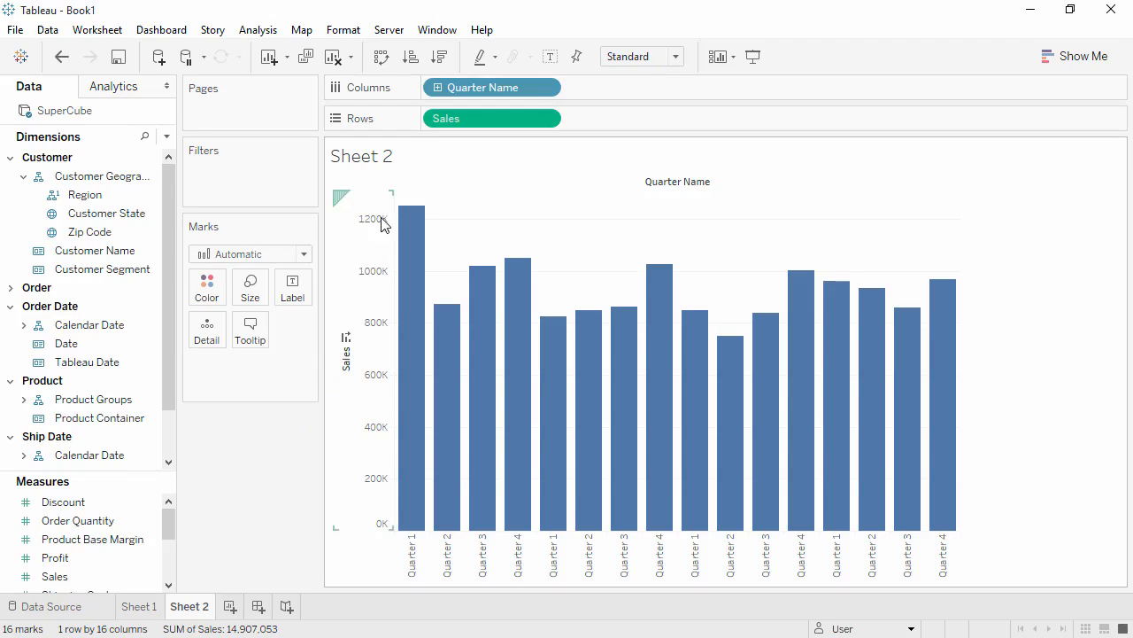
Step: Show a filter for Quarter Name and review the display options of the Calendar Date filter card
right_click(461, 91)
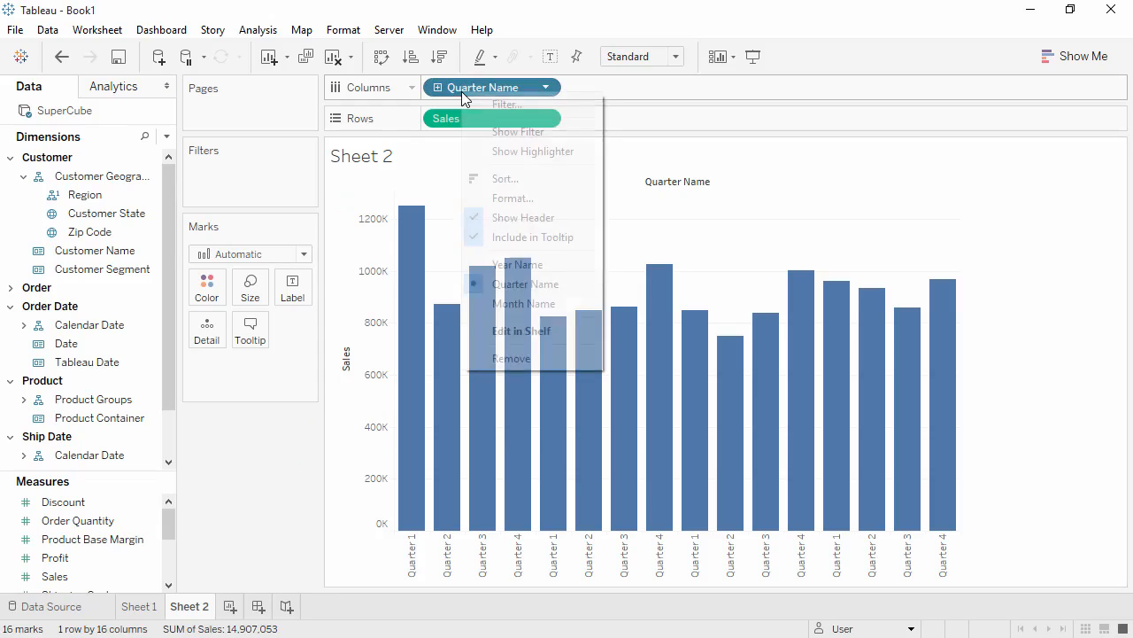
left_click(476, 130)
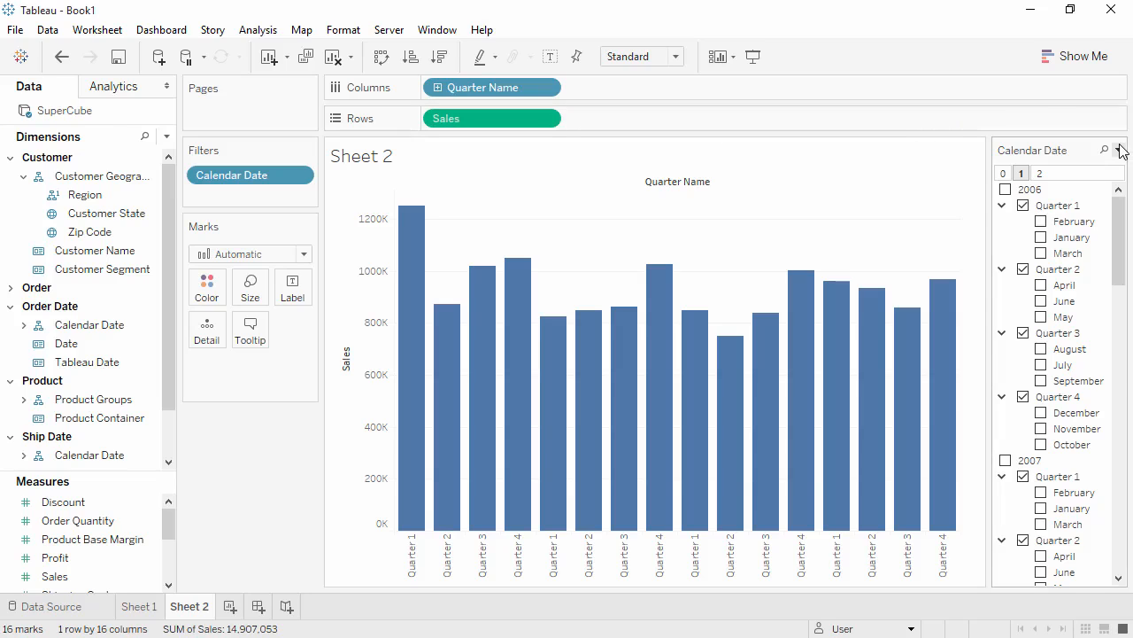
left_click(1120, 149)
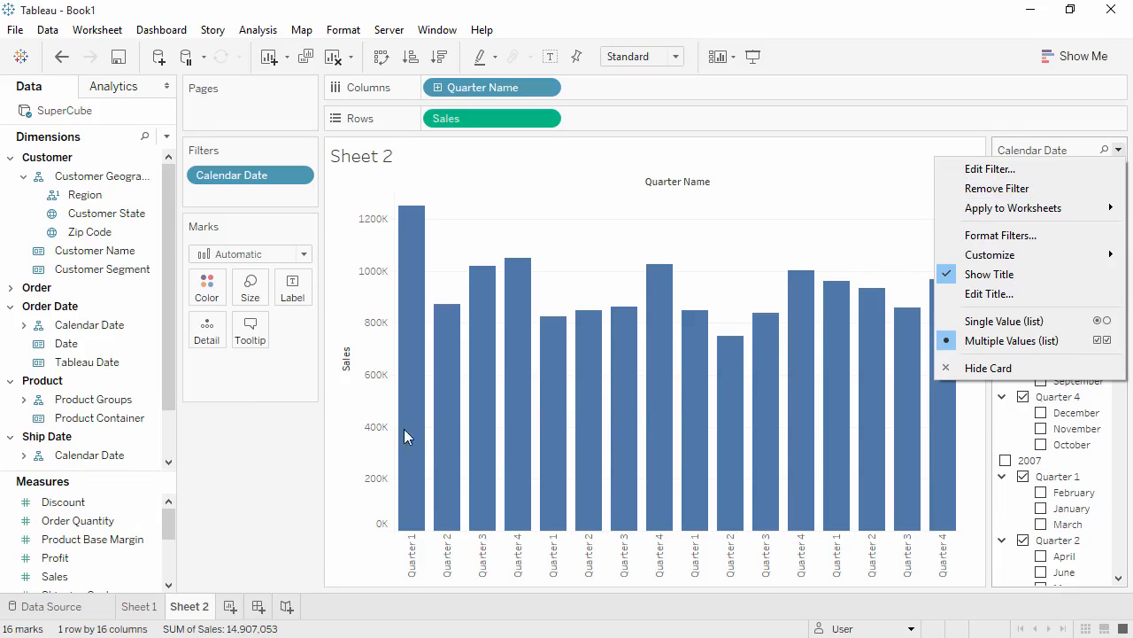
left_click(255, 438)
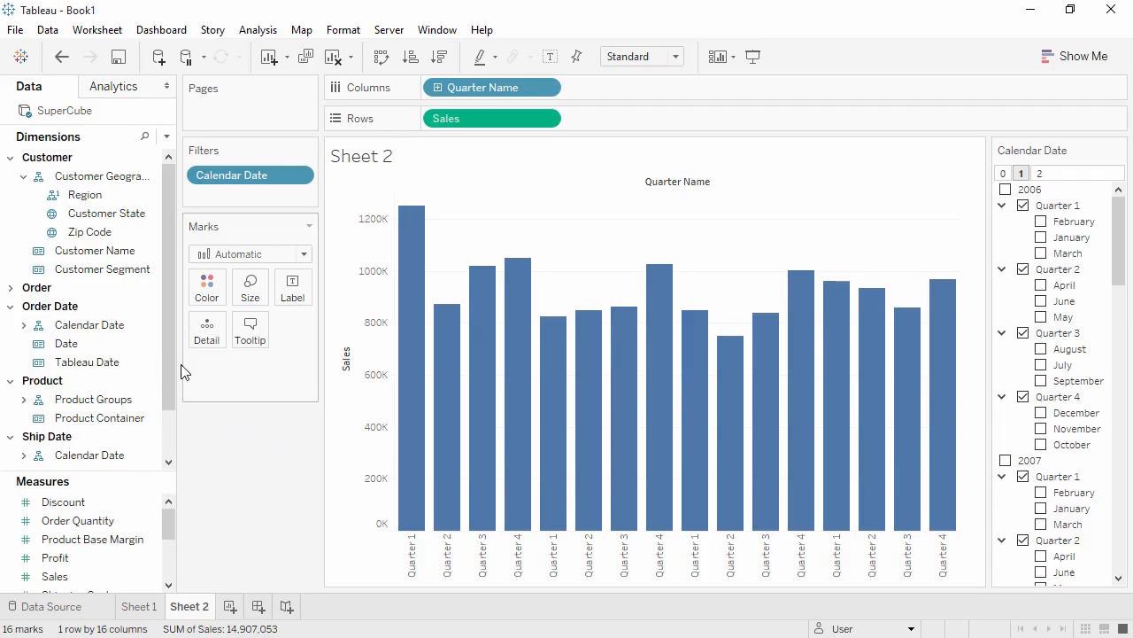
Step: Change the data type of the Order Date dimension's Tableau Date field to Date
left_click(139, 309)
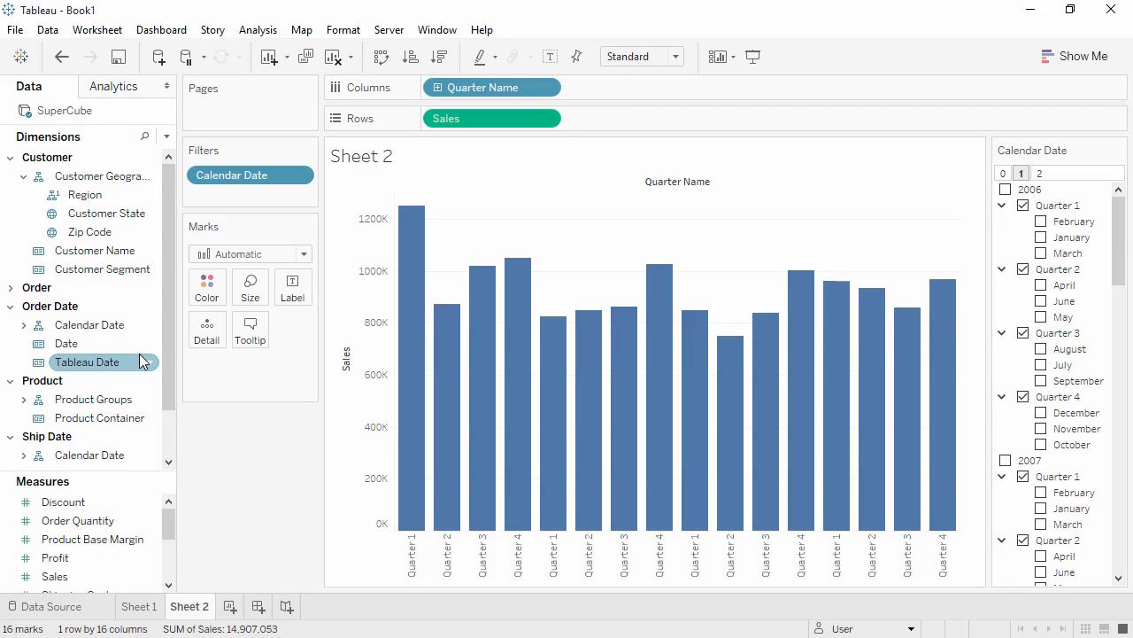
left_click(39, 365)
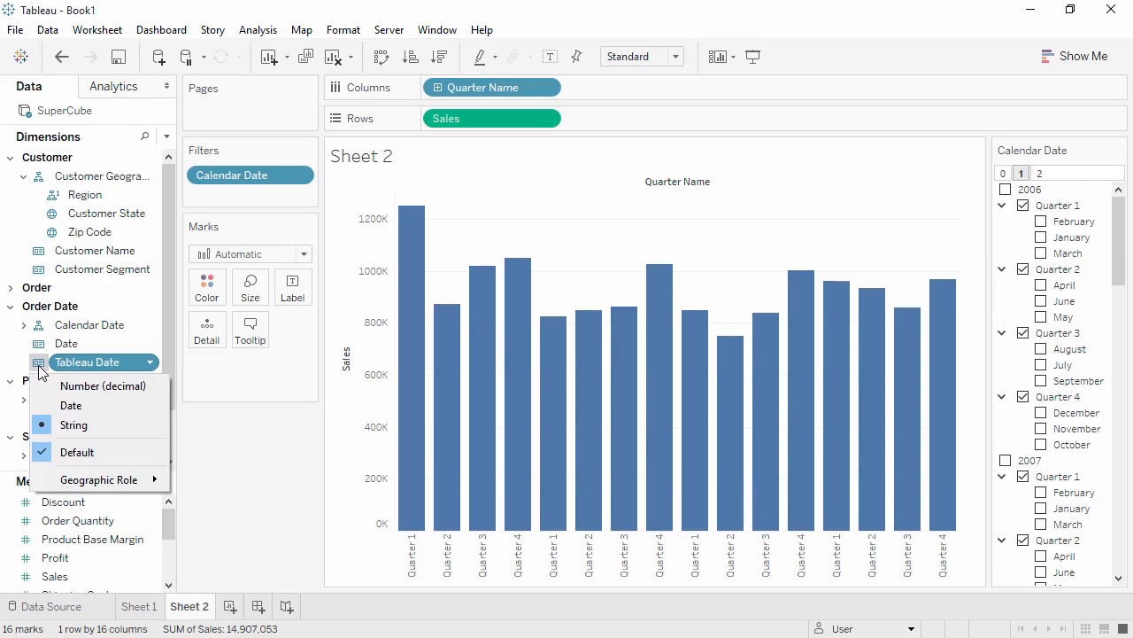
left_click(48, 409)
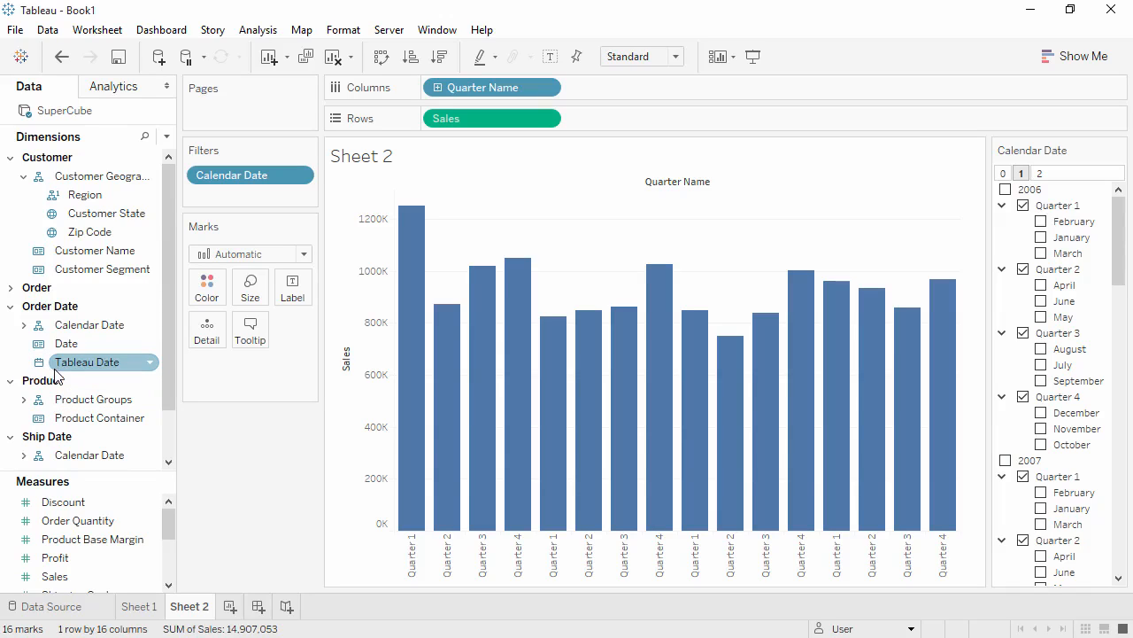
Step: Try Tableau Date on Columns in place of Quarter Name, and undo both changes
left_click_drag(77, 374, 634, 87)
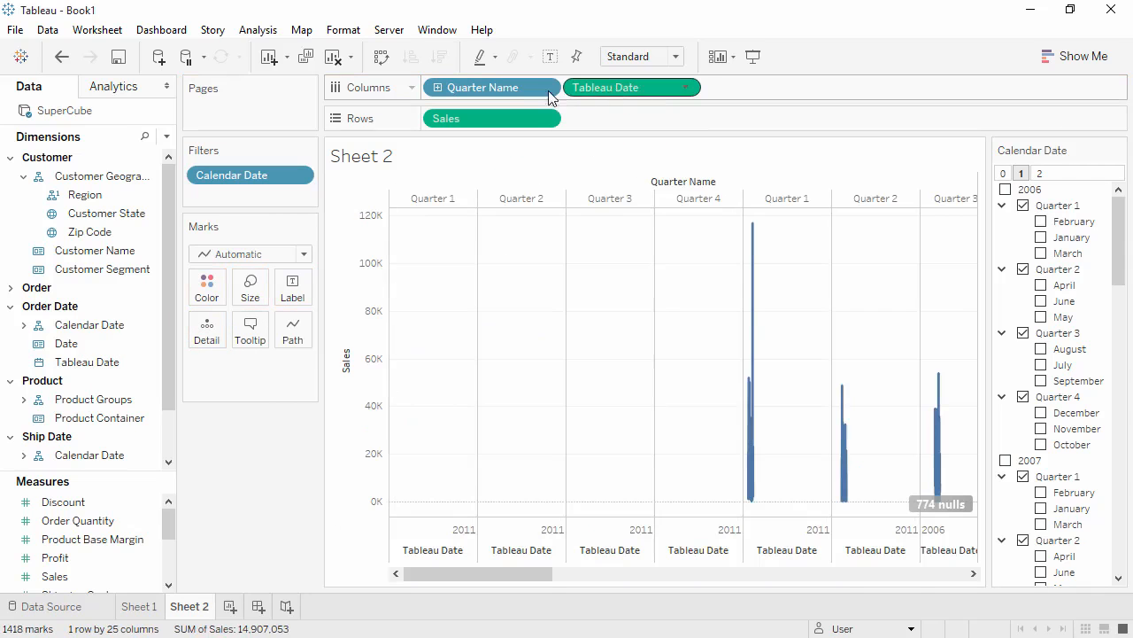
left_click_drag(481, 88, 254, 447)
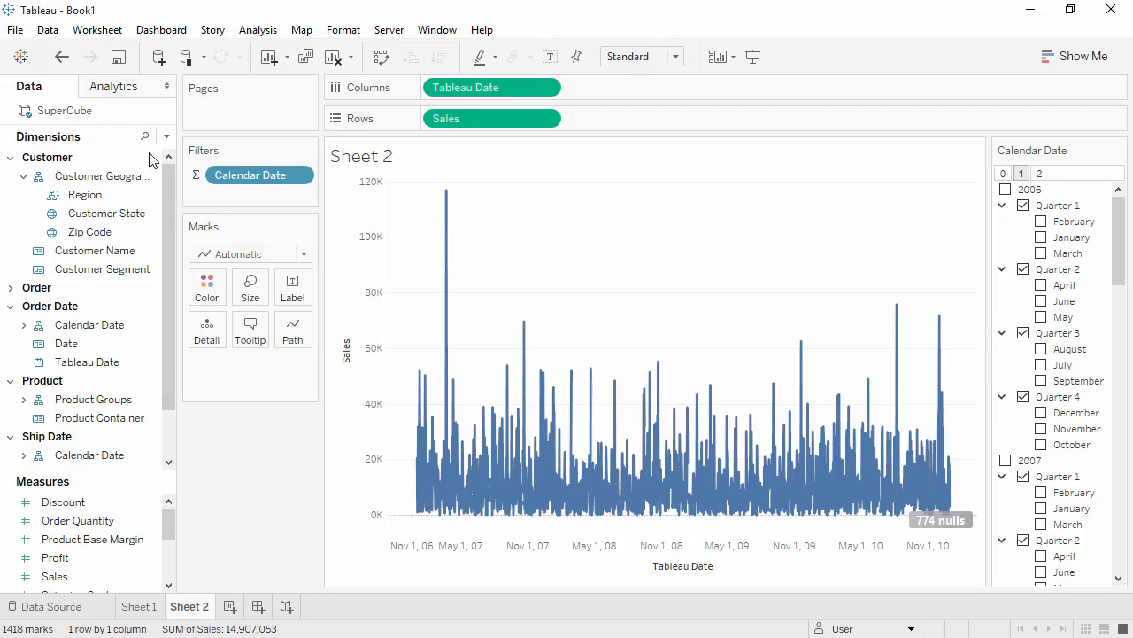
left_click(61, 56)
left_click(61, 57)
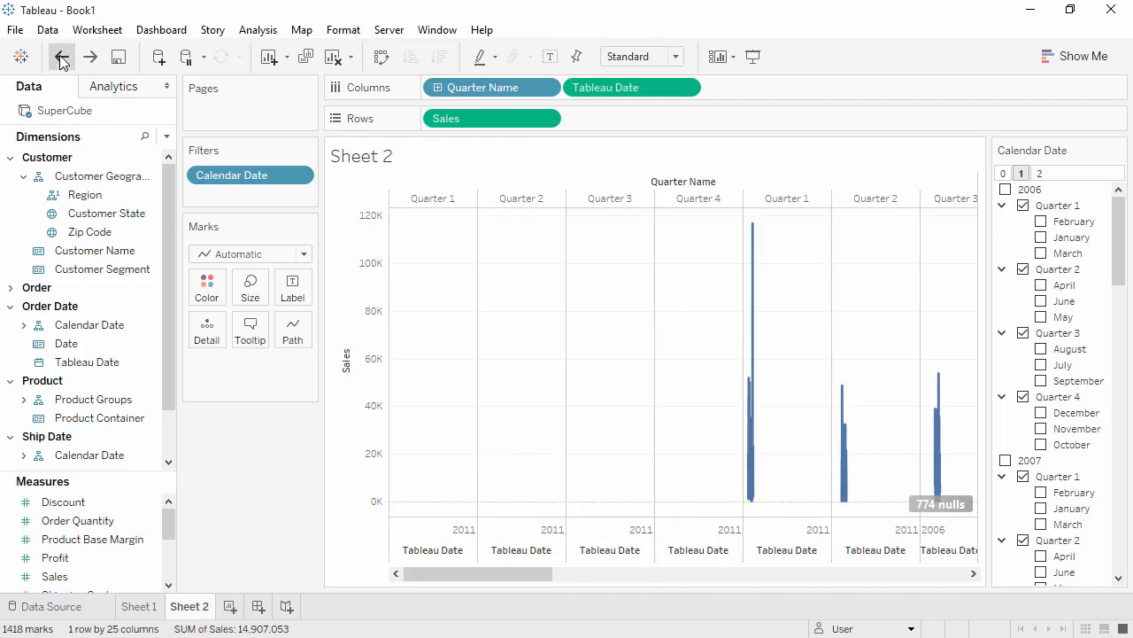
Step: Show a filter for the Order Date Tableau Date field and review its filter card's display options
right_click(104, 367)
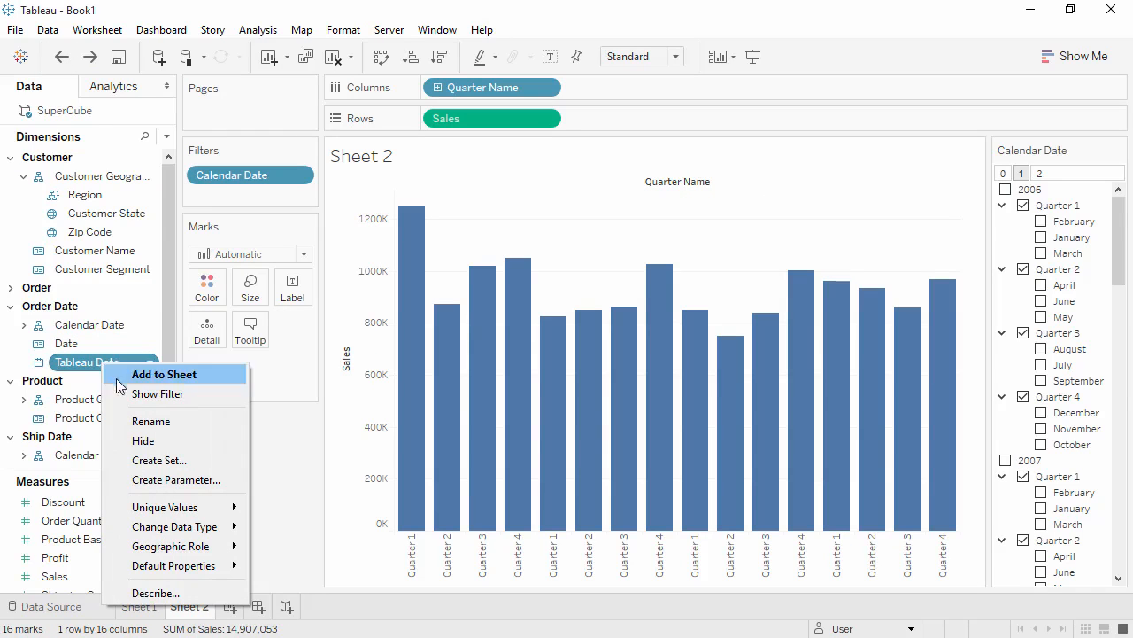
left_click(157, 394)
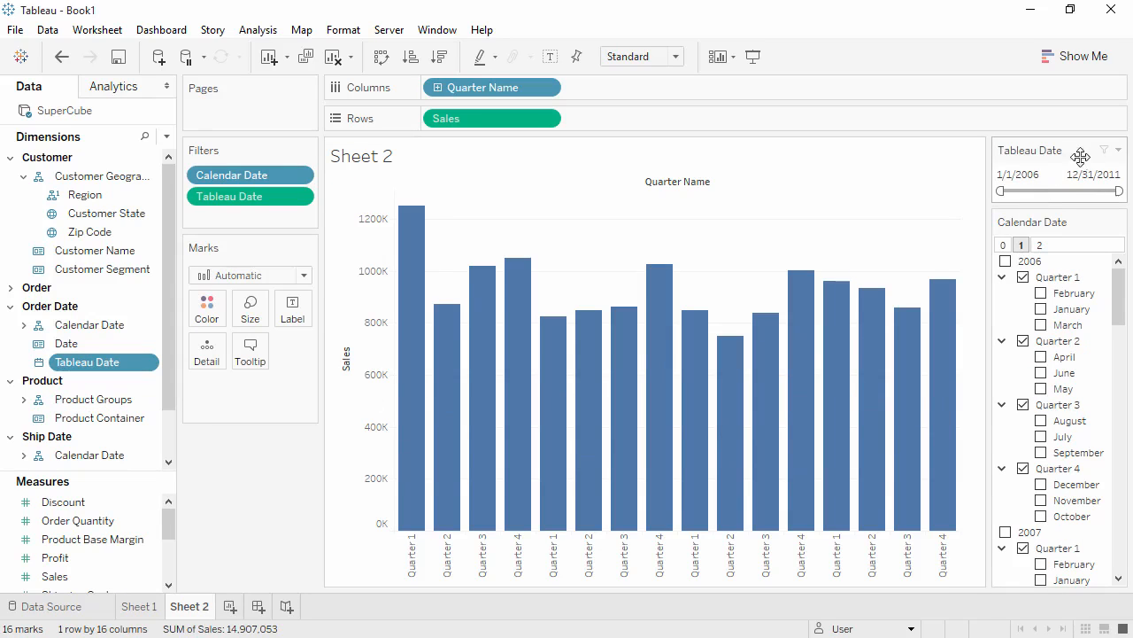
left_click(1120, 150)
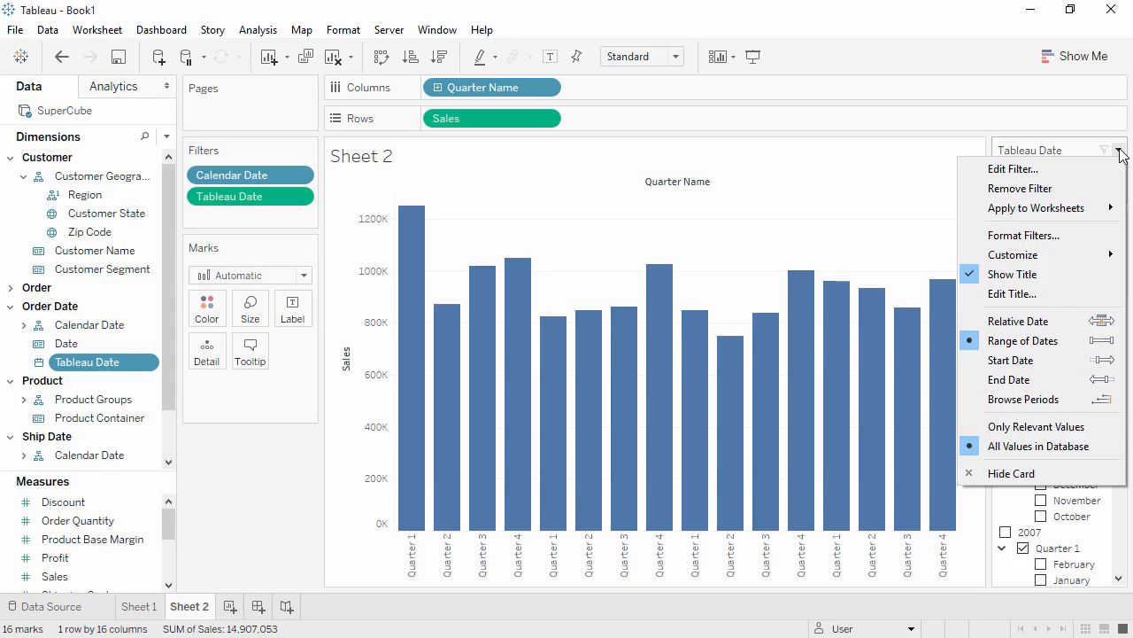
left_click(229, 609)
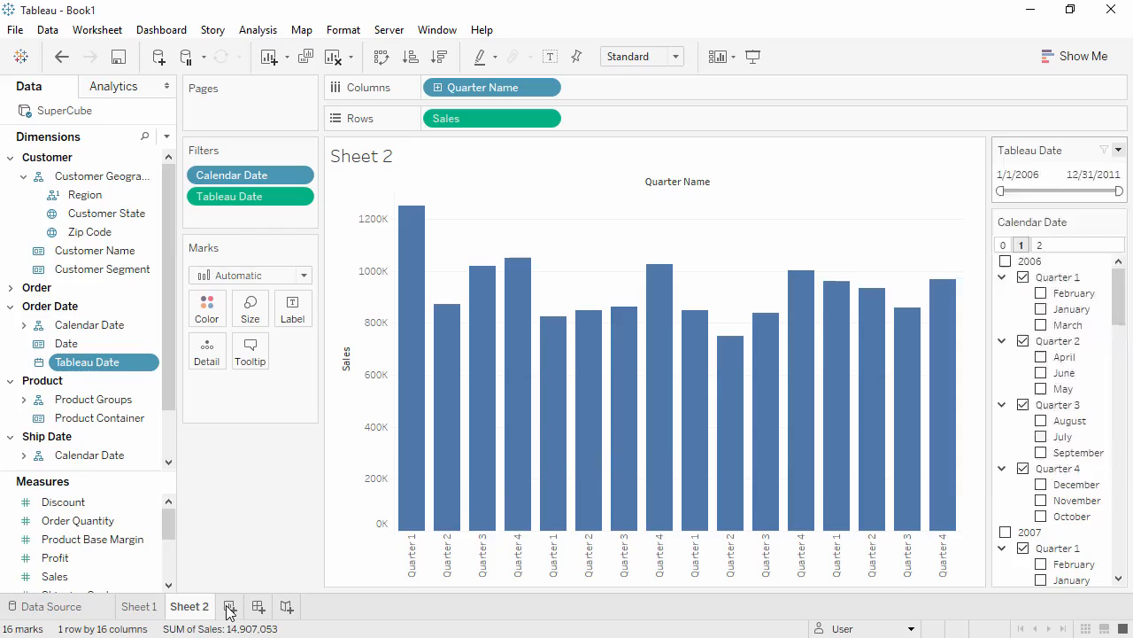
Step: Add a new worksheet, collapse the Customer dimension and expand the Product Groups hierarchy
left_click(229, 610)
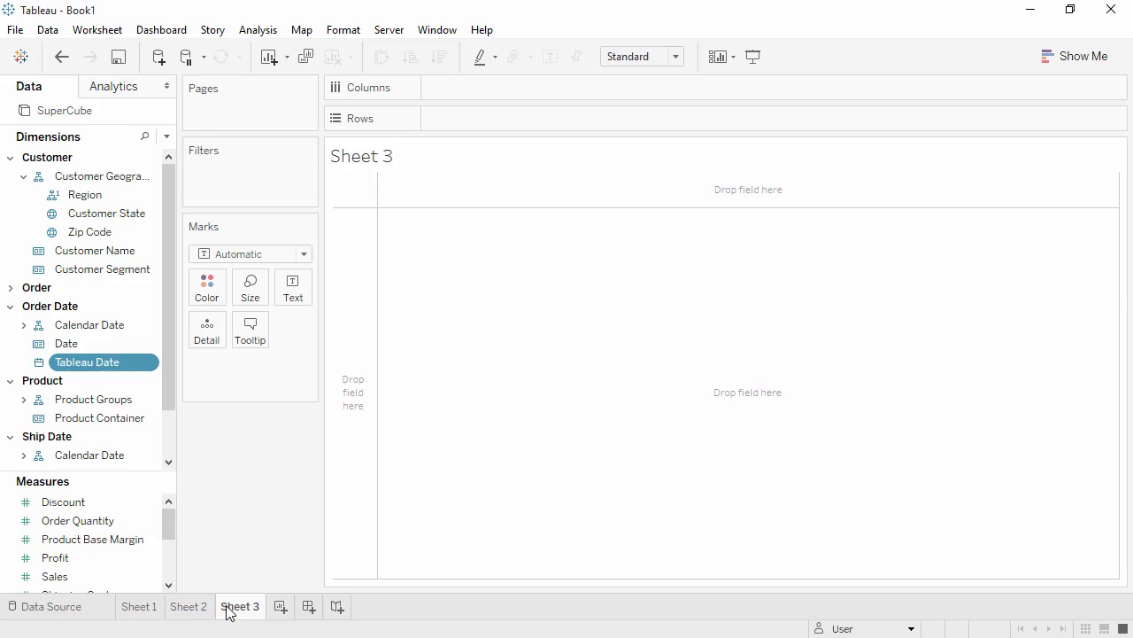
left_click(10, 157)
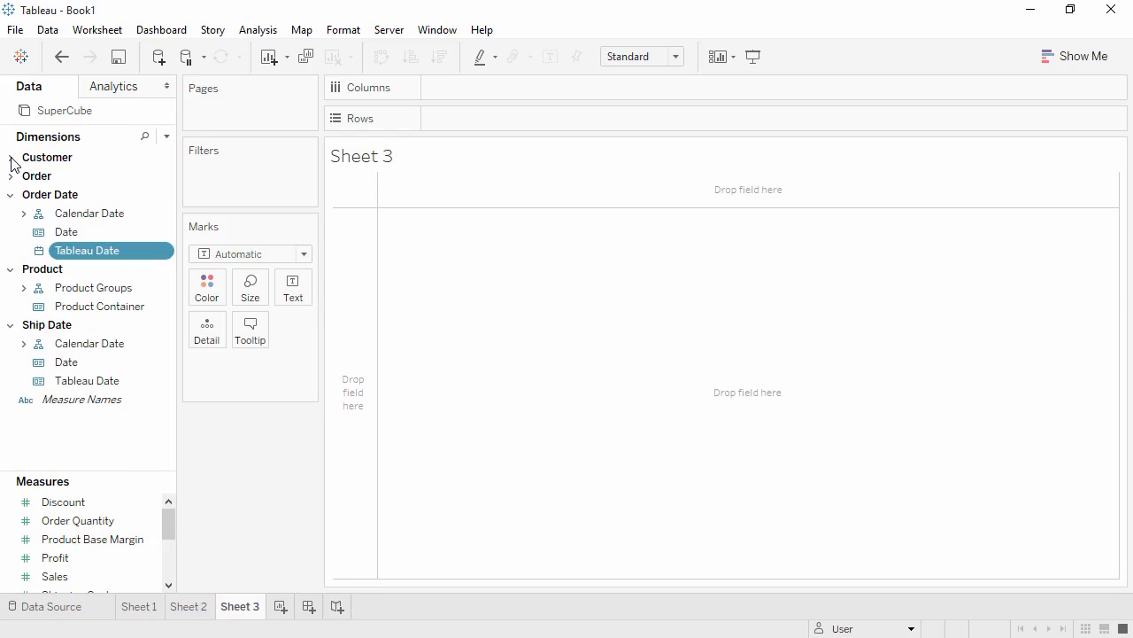
left_click(25, 289)
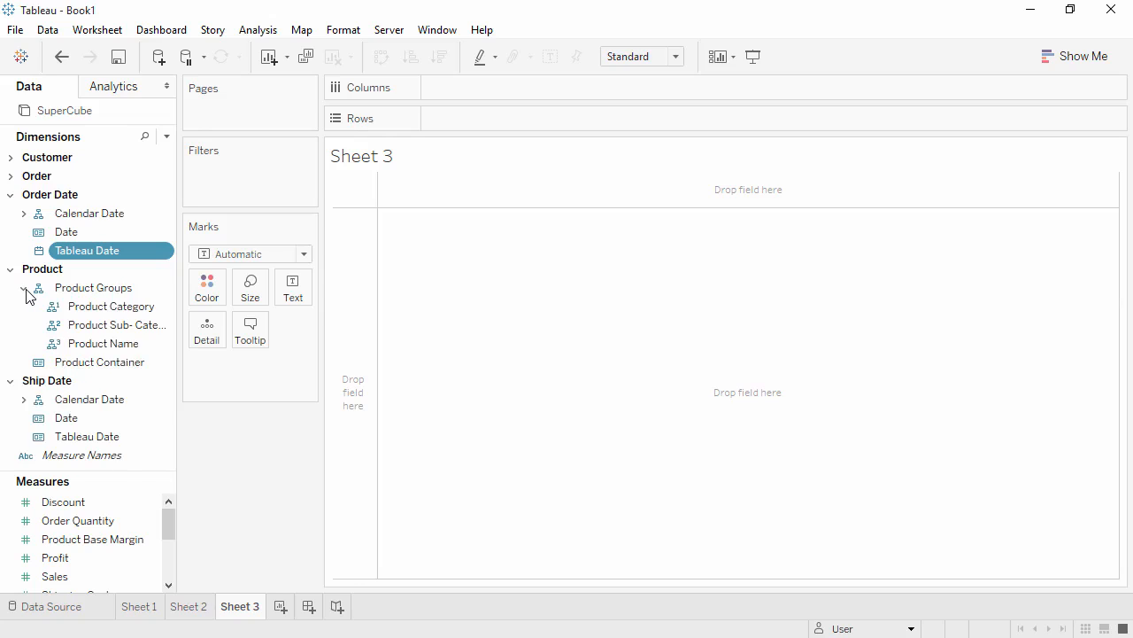
Step: Create a set from Product Category named Category Filter containing Furniture, Office Supplies and Technology
right_click(89, 312)
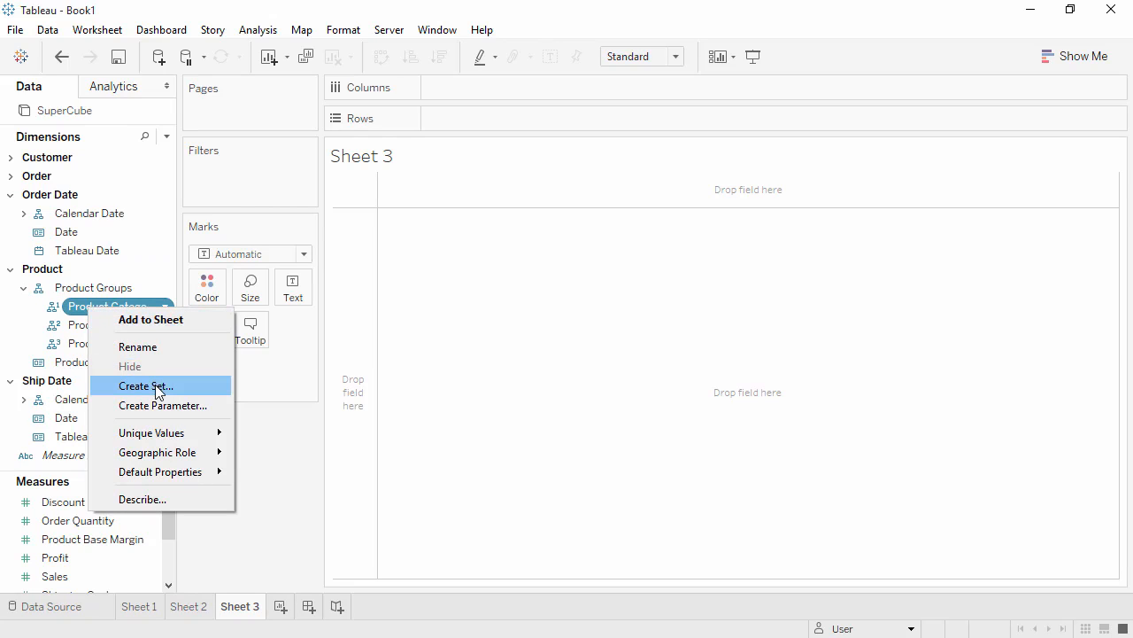
left_click(156, 386)
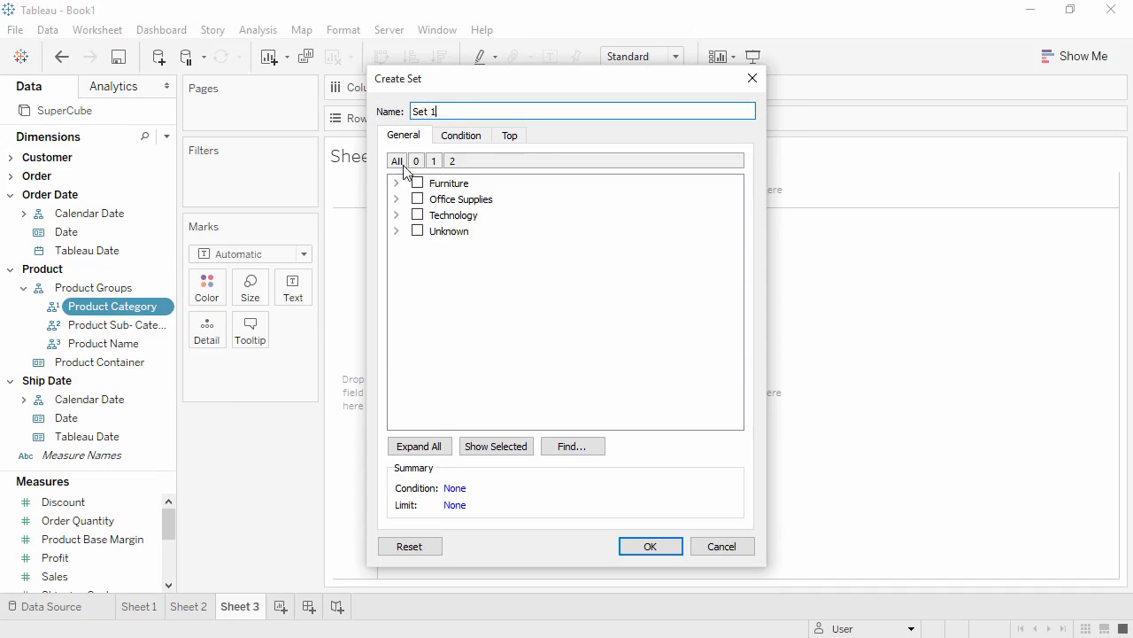
left_click_drag(450, 110, 405, 109)
type("Category Filter")
left_click(417, 182)
left_click(417, 199)
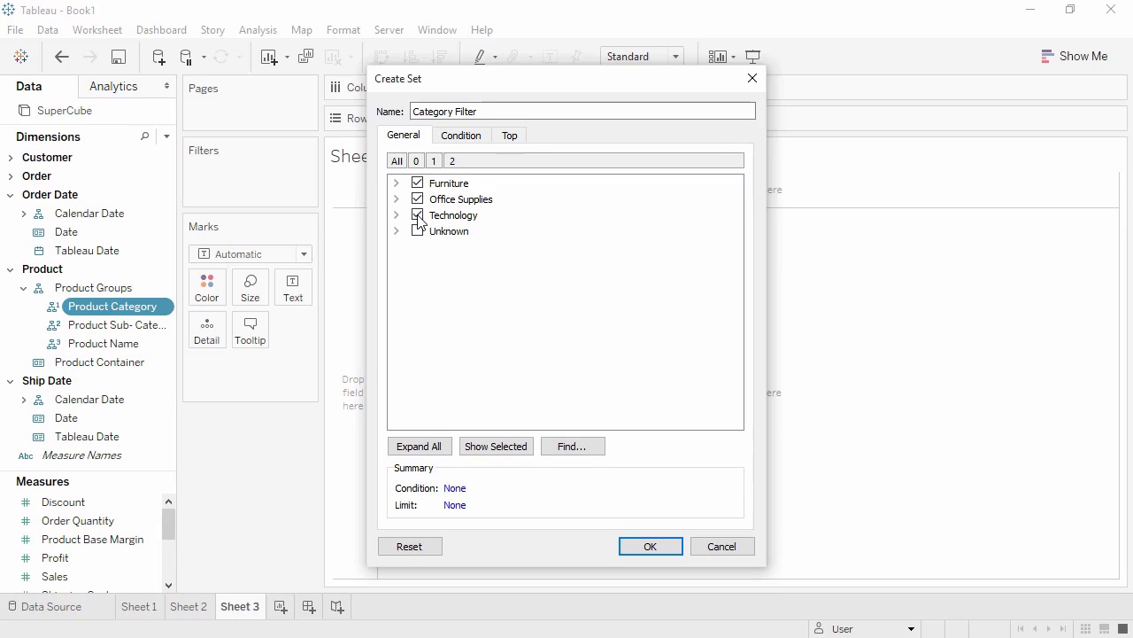
left_click(647, 545)
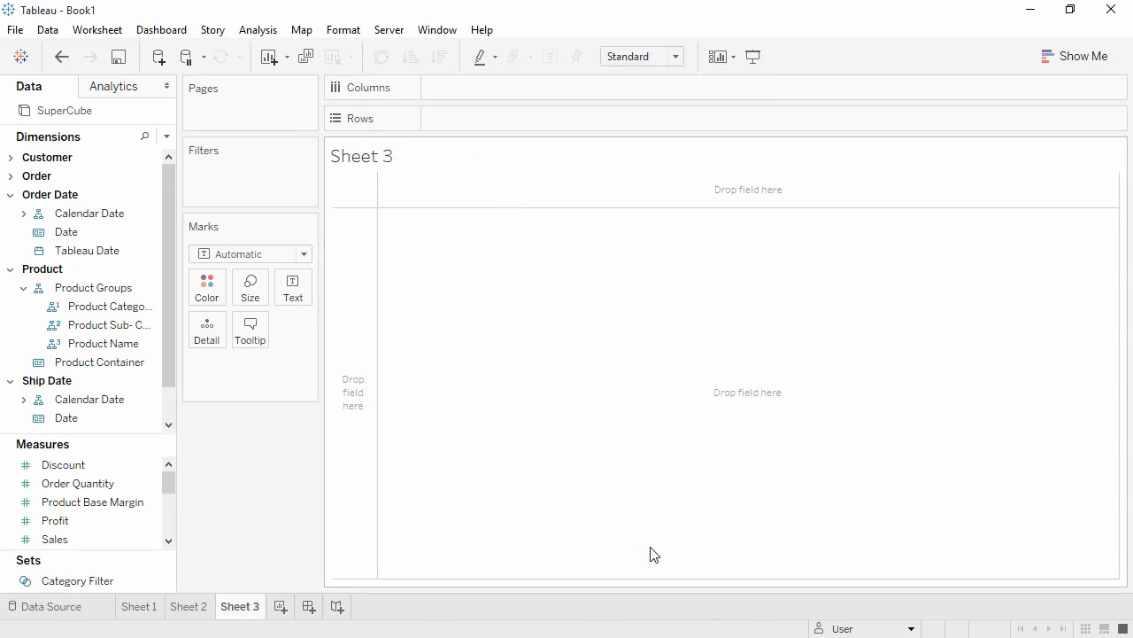
Step: Add the Sales measure to the rows of the new worksheet
left_click(104, 583)
left_click(103, 539)
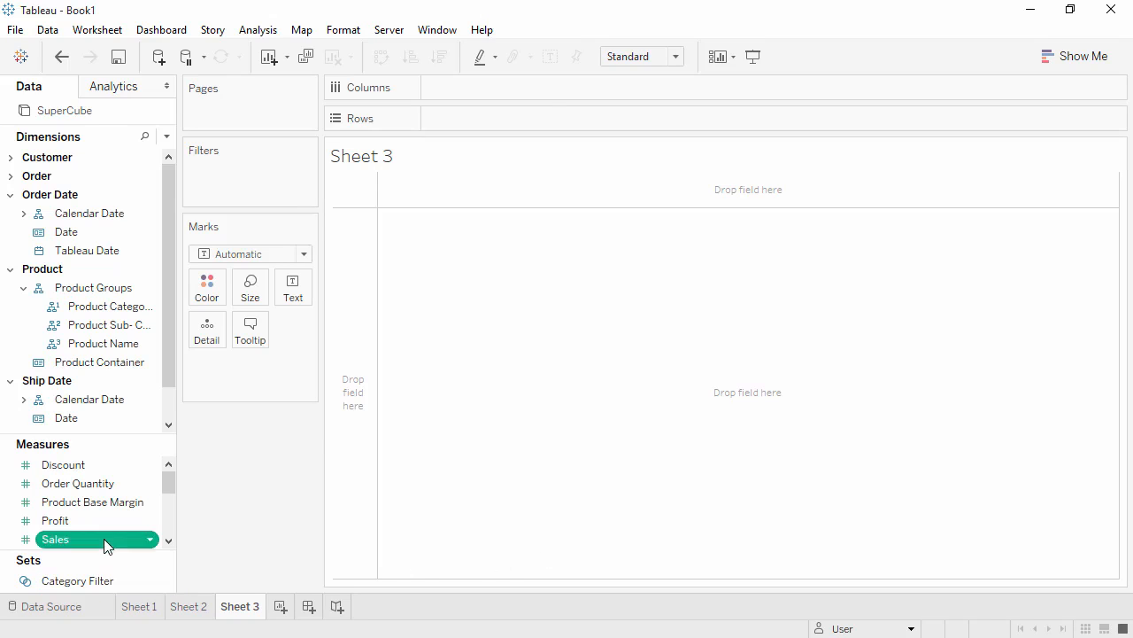
double_click(103, 538)
Step: Show a filter for the Category Filter set and open its filter card's display options
right_click(103, 581)
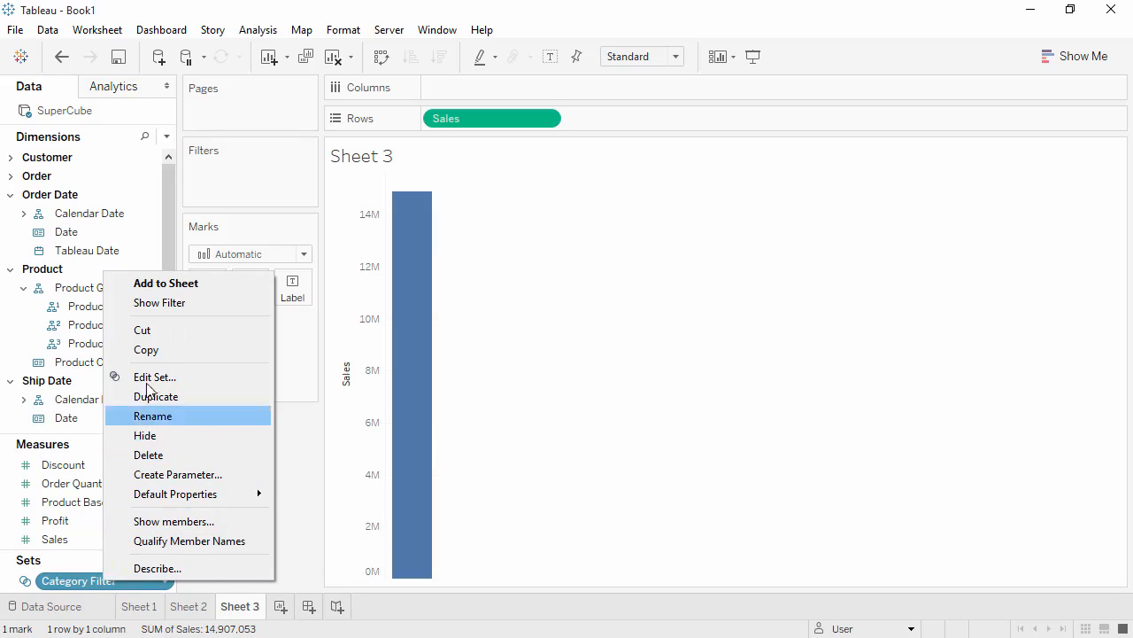
left_click(160, 304)
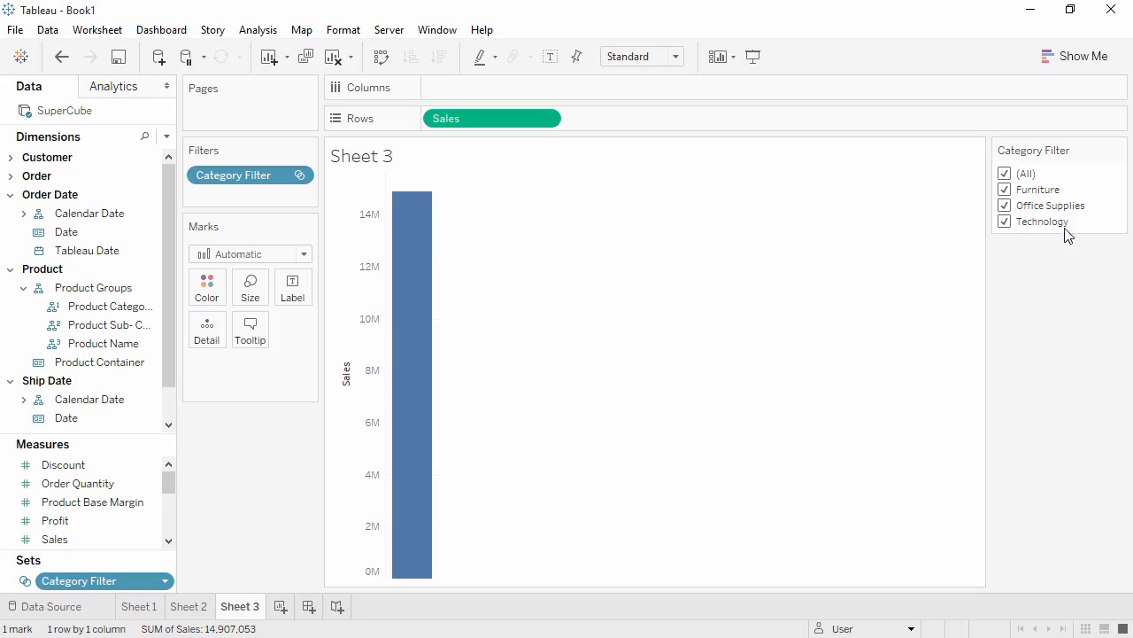
left_click(1120, 149)
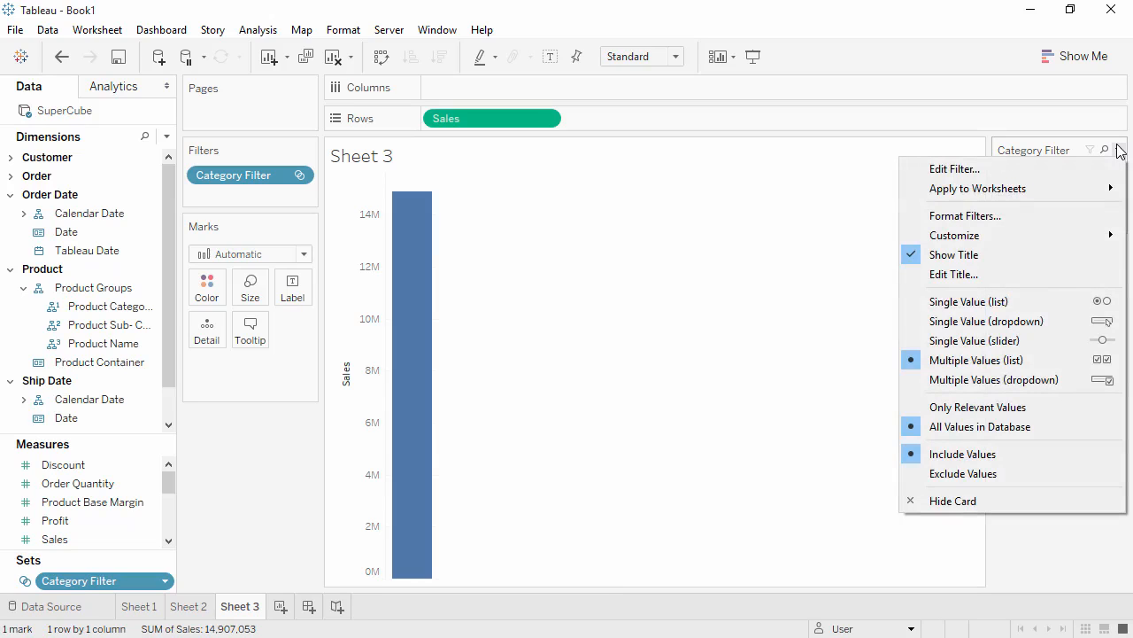